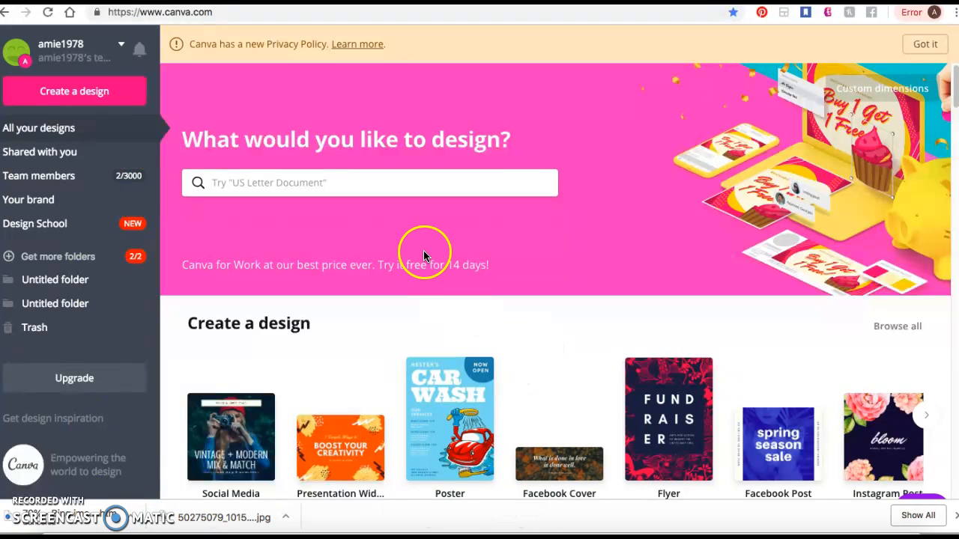
- Open the custom dimensions settings and switch the measurement unit to inches and back to pixels
scroll(451, 325, "down", 2)
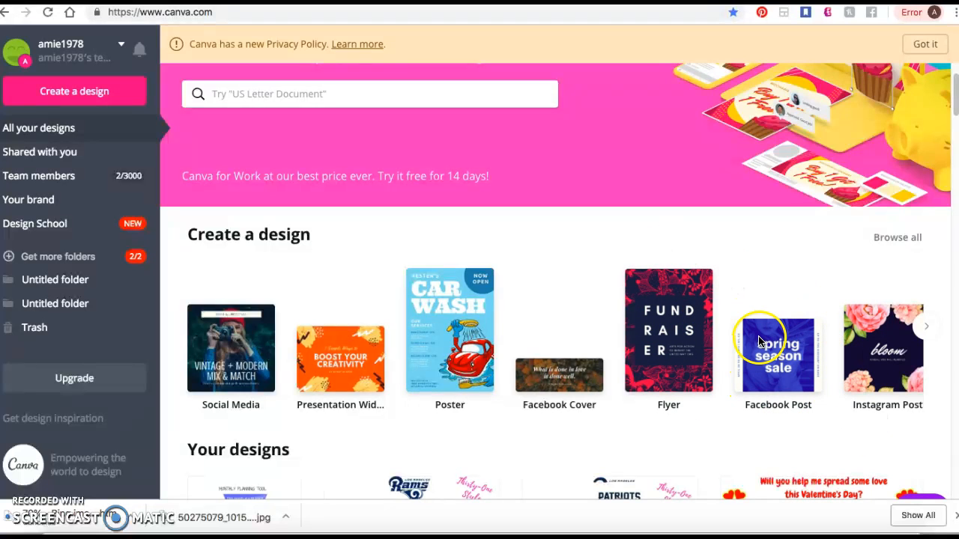
scroll(680, 275, "up", 1)
scroll(682, 276, "up", 2)
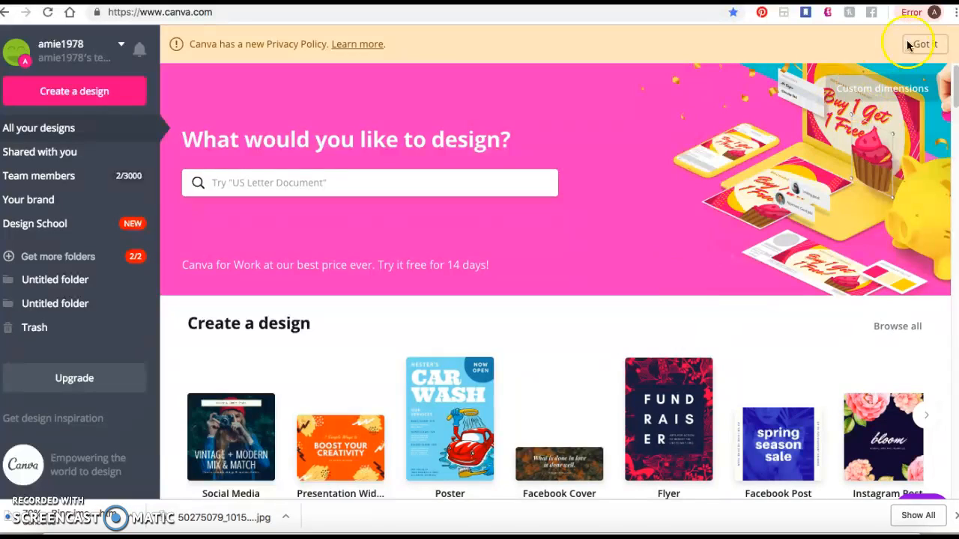
left_click(872, 98)
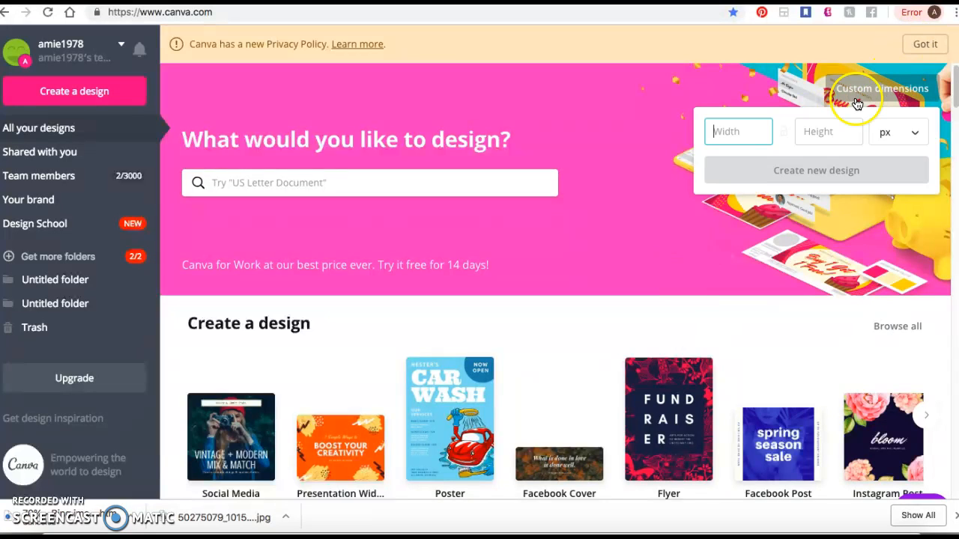
left_click(895, 132)
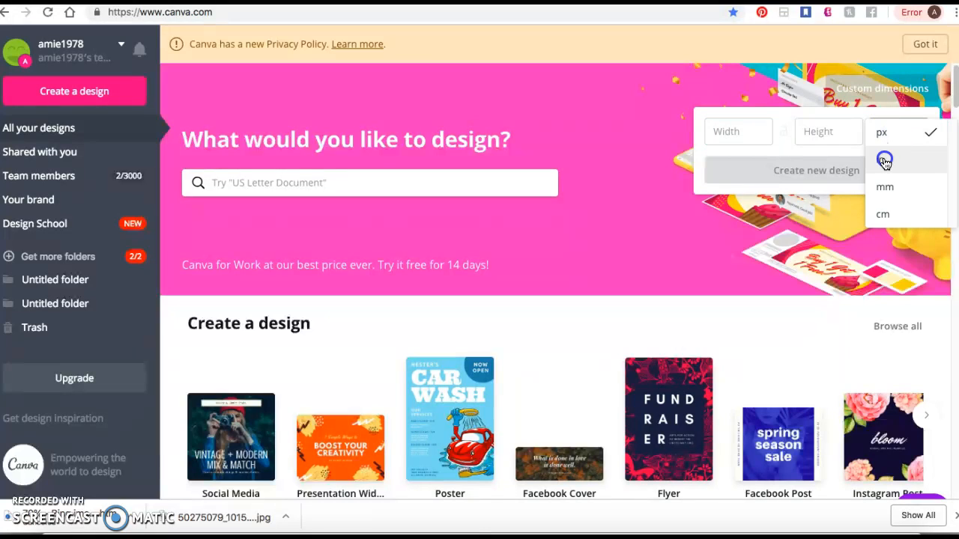
left_click(885, 161)
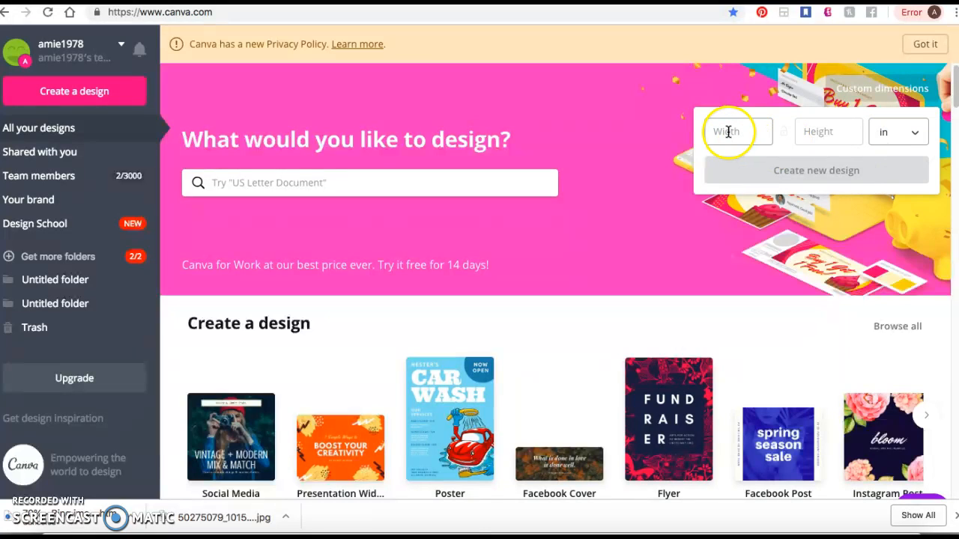
left_click(892, 133)
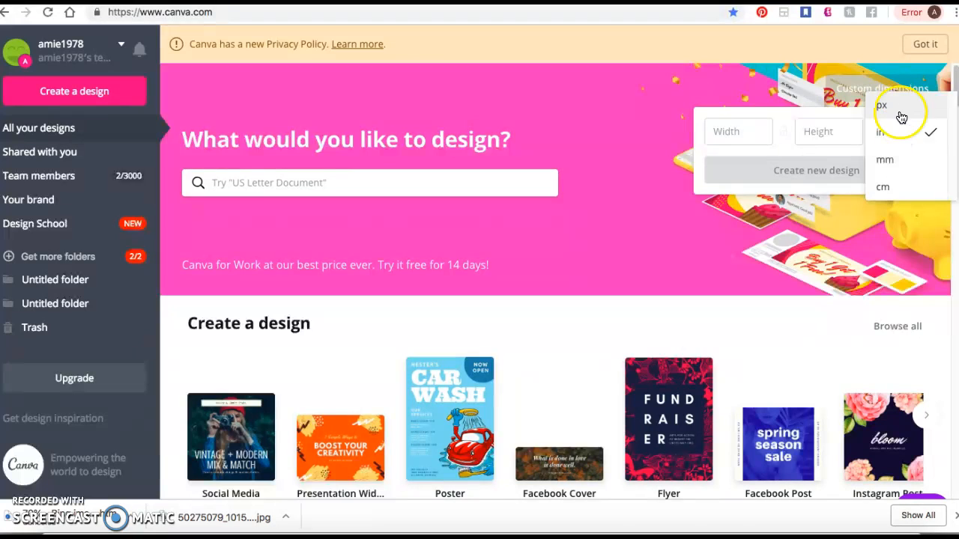
left_click(898, 111)
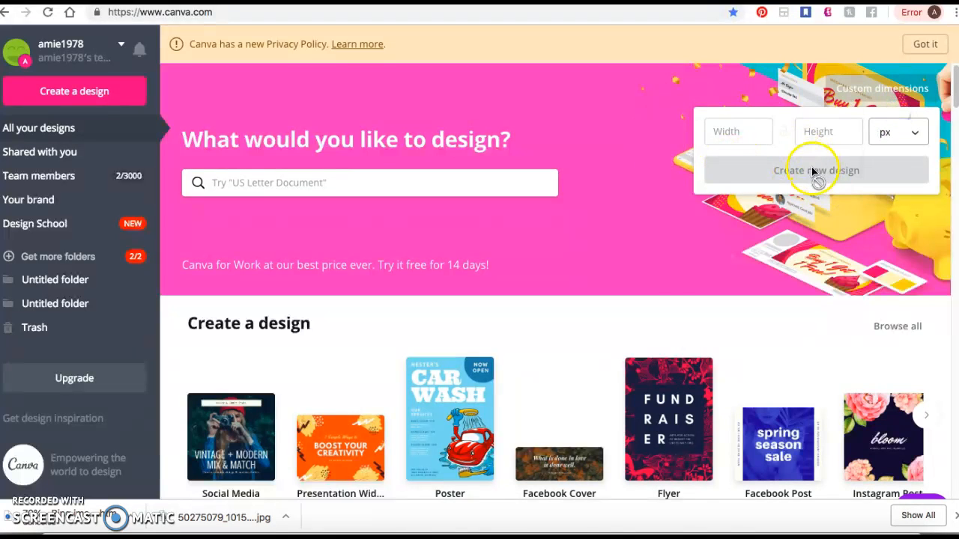
- Look through the available design types and the previously made designs on the home page
scroll(657, 283, "down", 3)
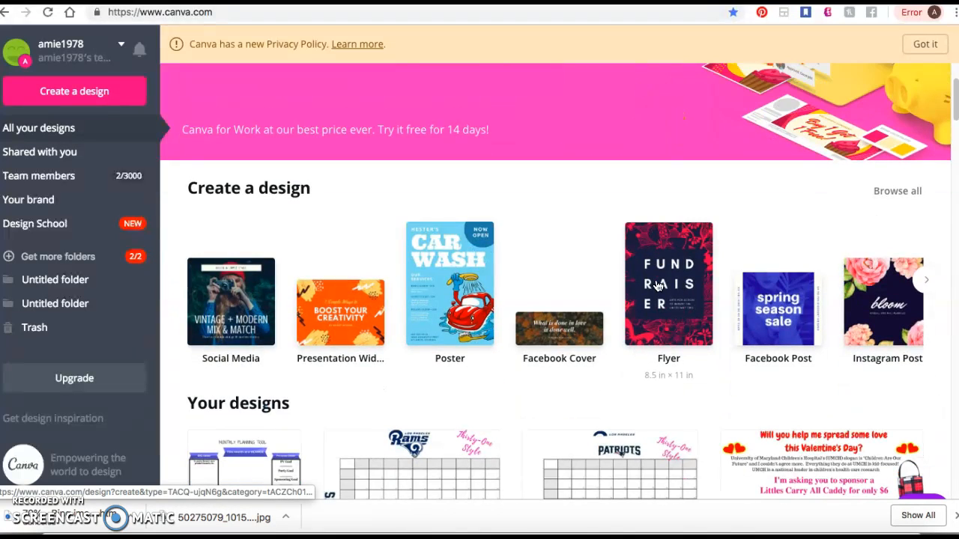
scroll(520, 300, "down", 1)
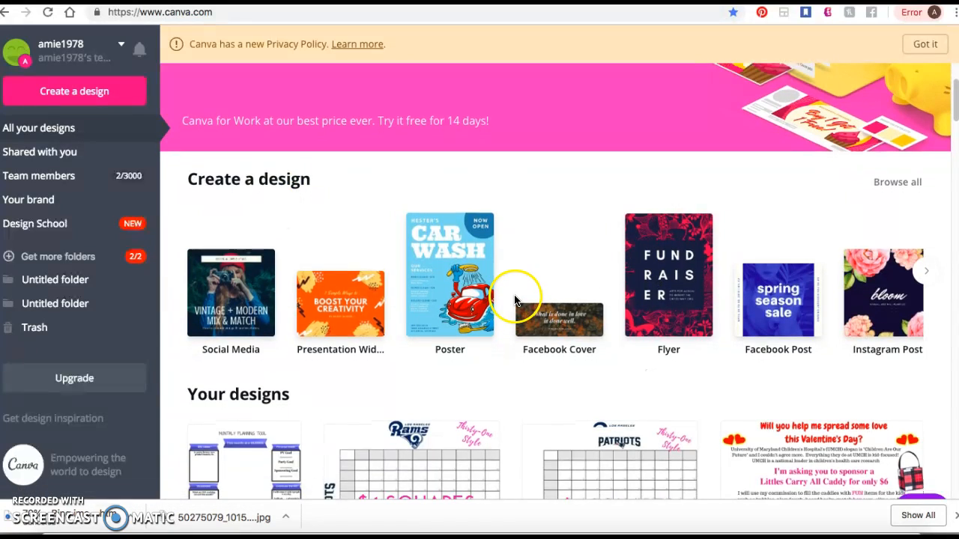
scroll(514, 300, "down", 3)
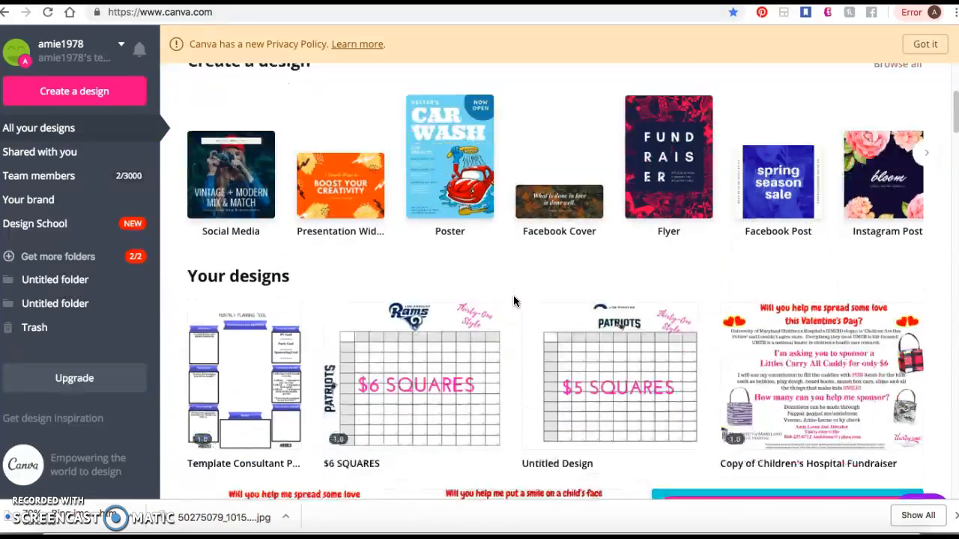
scroll(622, 317, "down", 4)
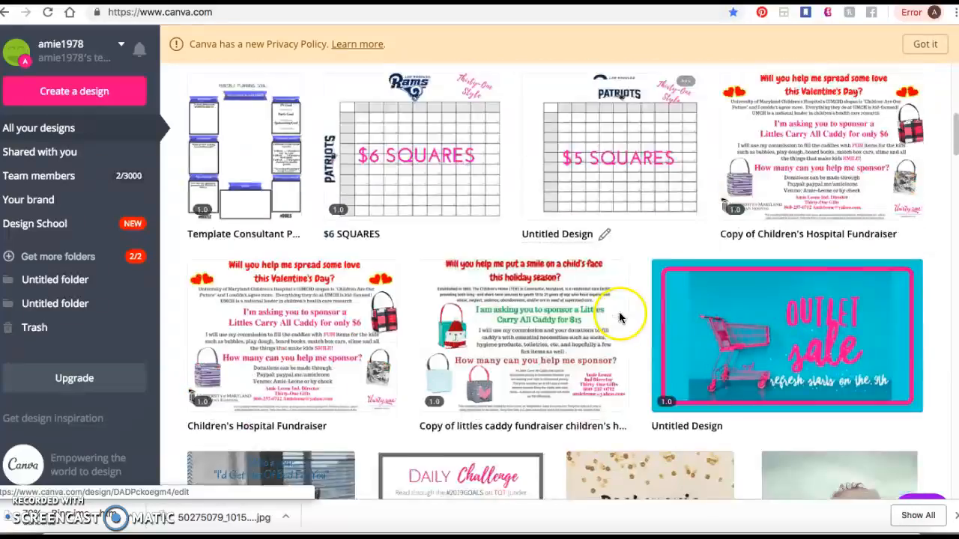
scroll(619, 301, "up", 3)
scroll(606, 302, "down", 2)
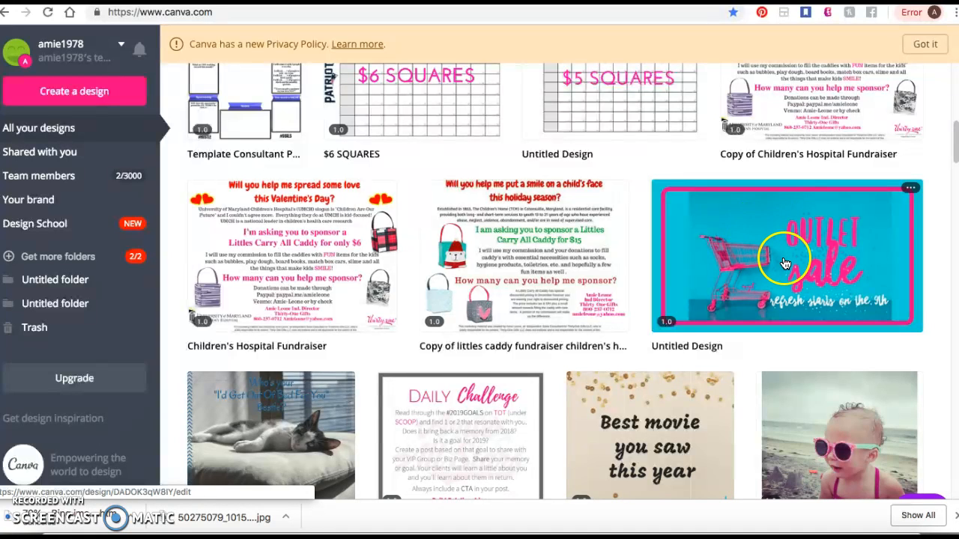
scroll(785, 262, "down", 1)
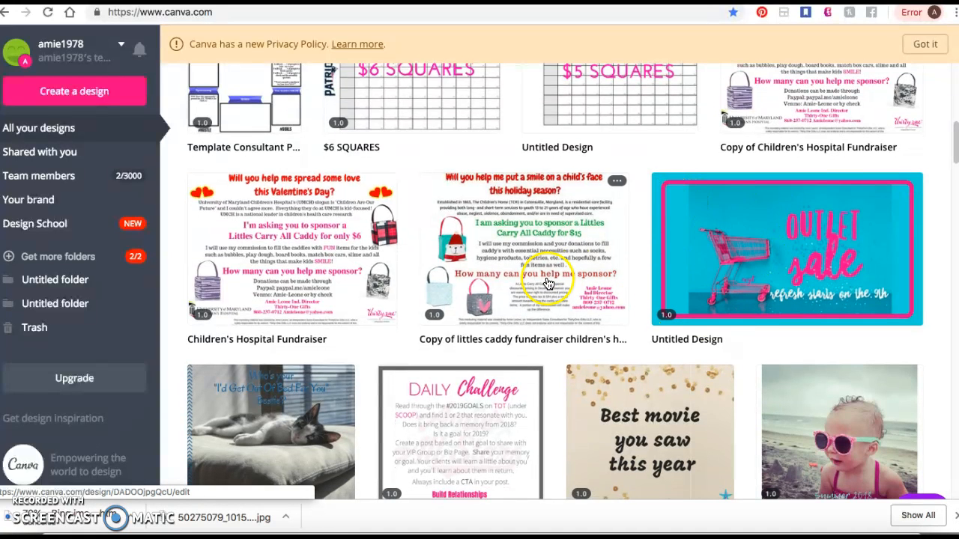
scroll(551, 281, "down", 1)
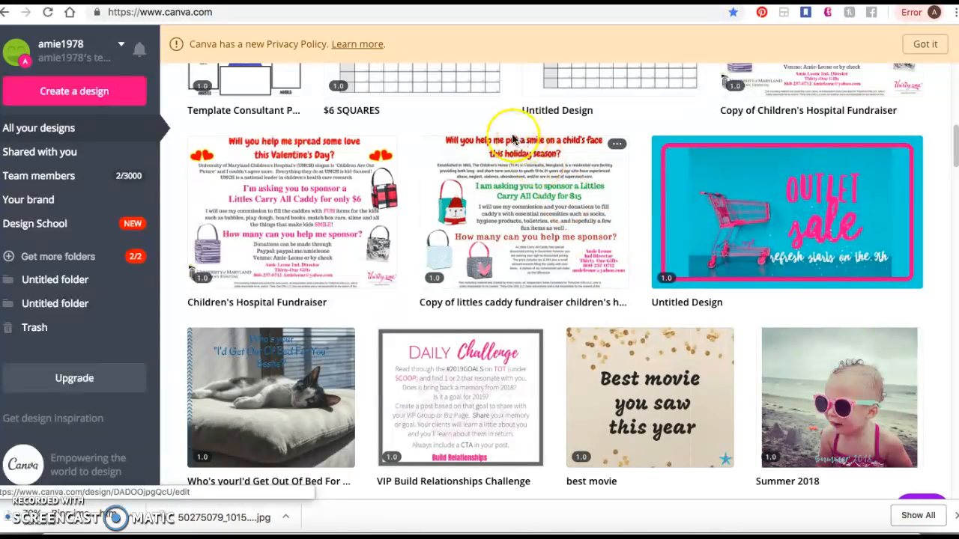
scroll(415, 256, "down", 3)
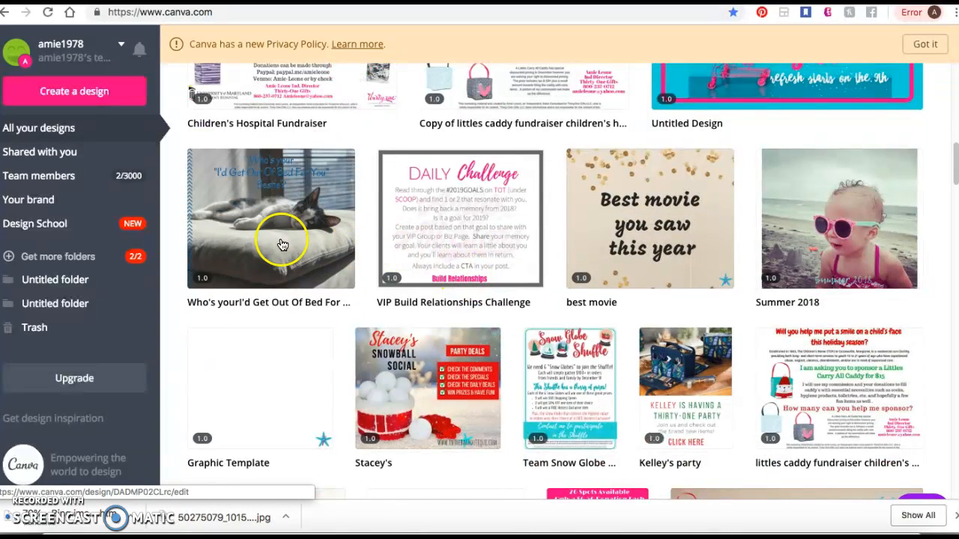
scroll(734, 343, "down", 1)
scroll(764, 285, "down", 2)
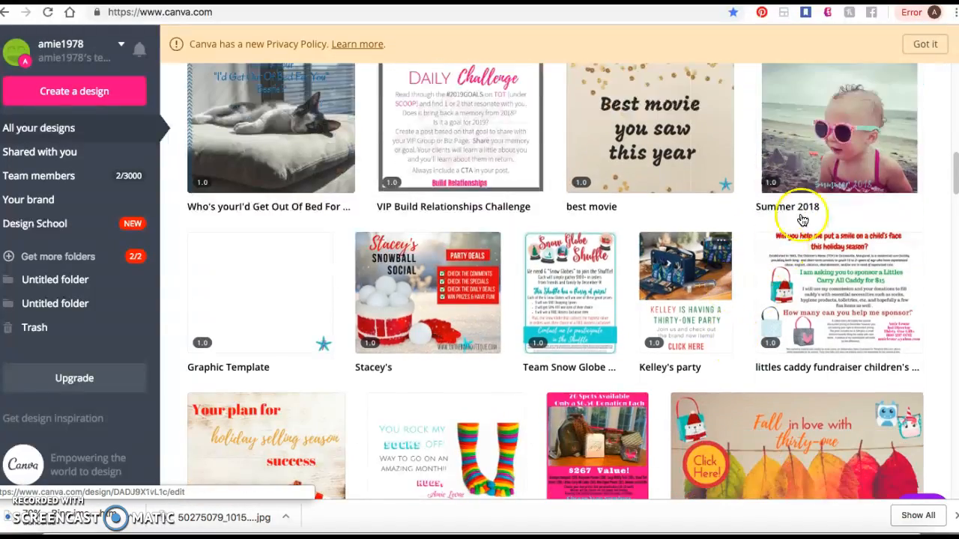
scroll(424, 431, "down", 2)
scroll(627, 292, "down", 5)
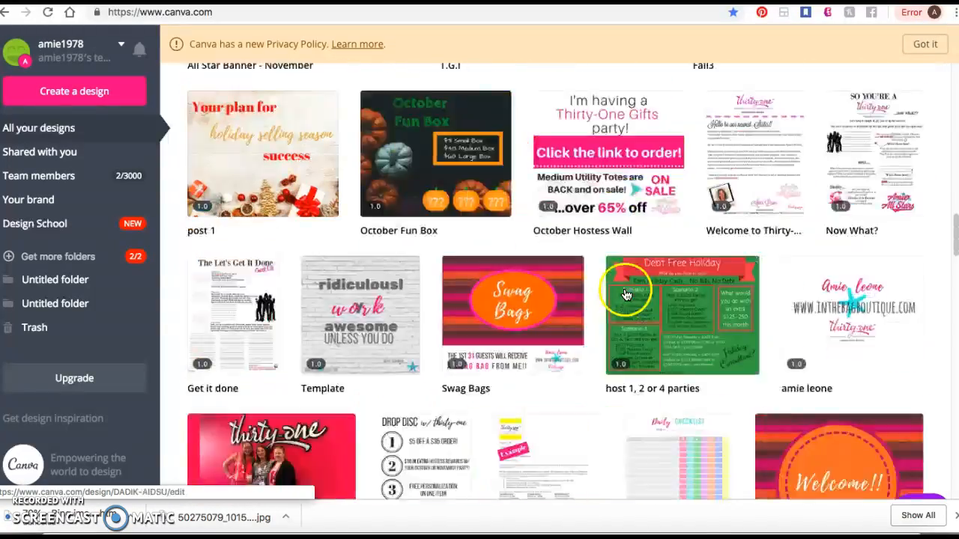
scroll(626, 292, "up", 15)
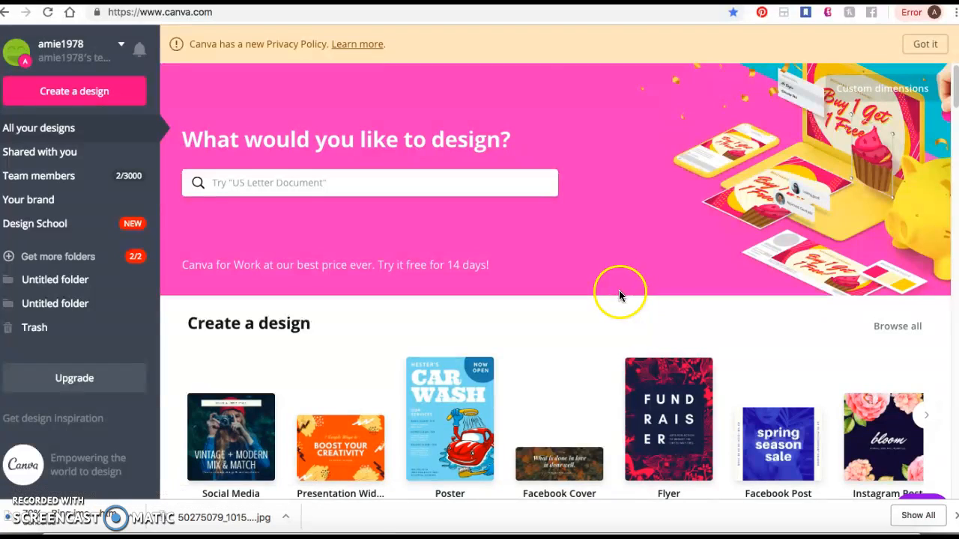
- Create a new Facebook Post design and search its templates for "unicorn"
scroll(621, 289, "down", 3)
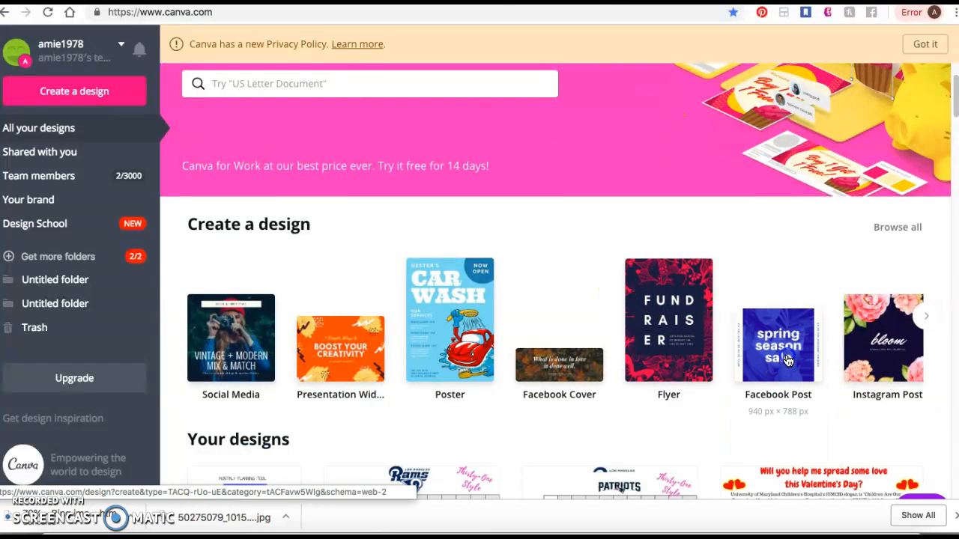
left_click(787, 361)
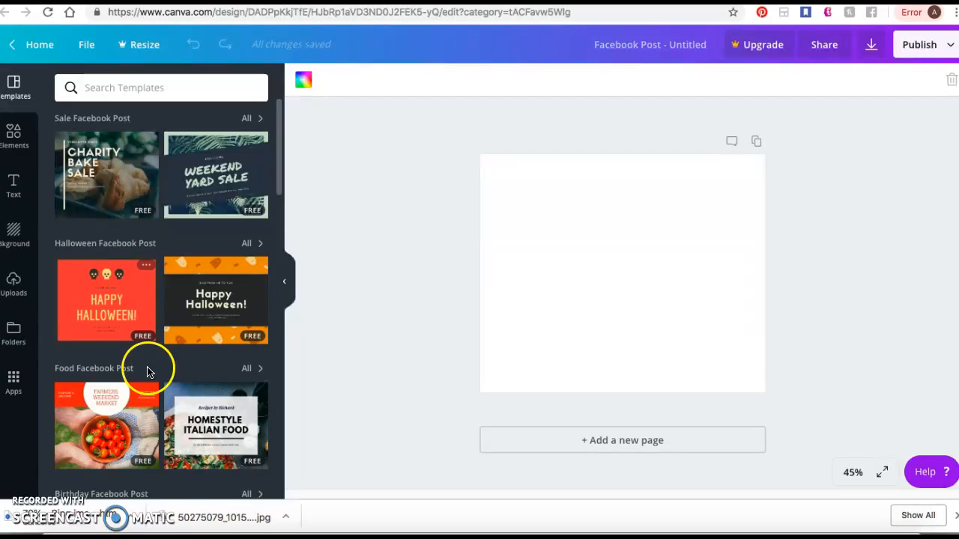
left_click(144, 88)
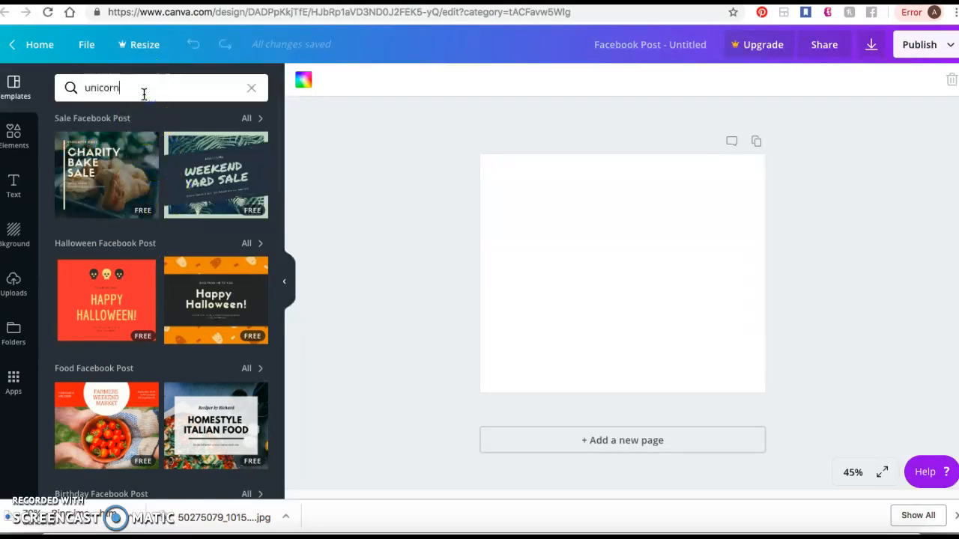
key("Return")
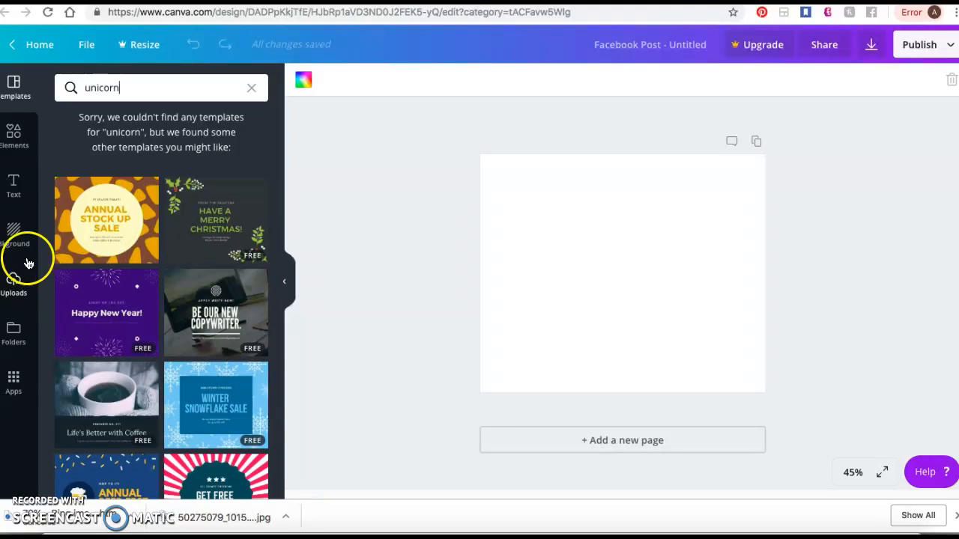
- Search the Elements library for "unicorn" and browse the matching photos and graphics
left_click(12, 137)
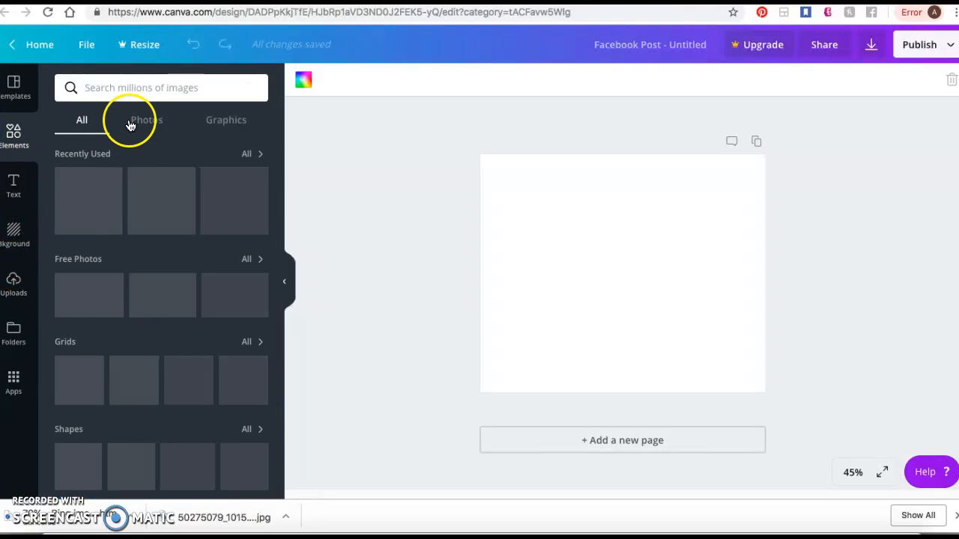
left_click(137, 124)
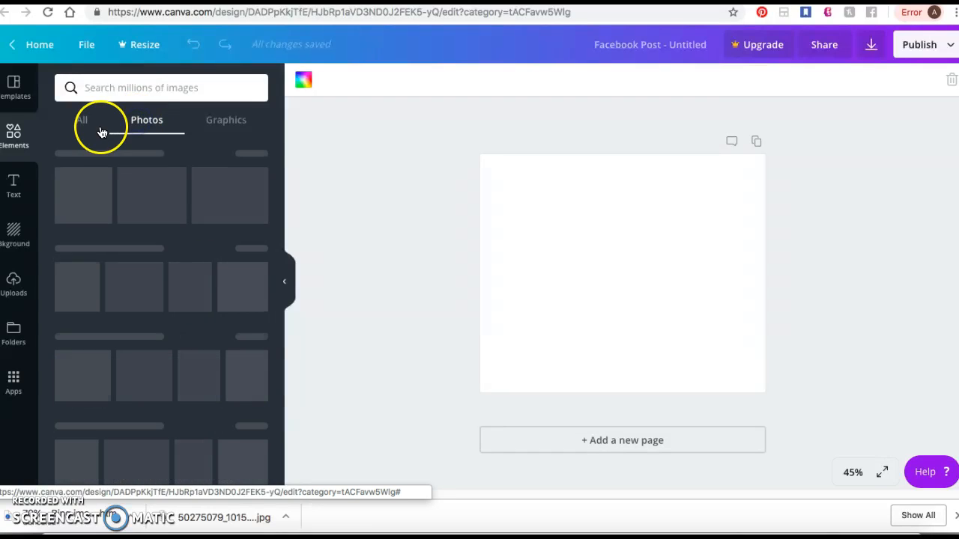
left_click(109, 87)
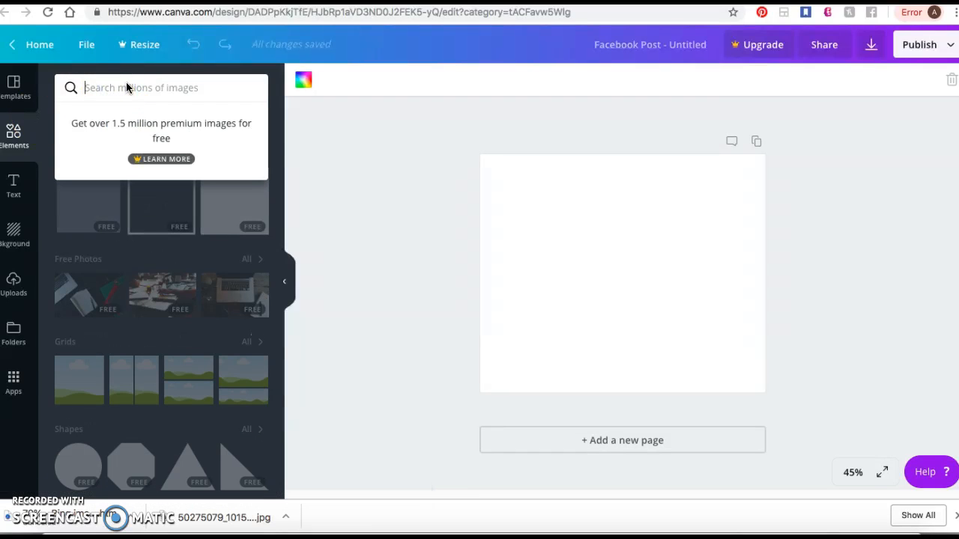
type("unicorn")
key("Return")
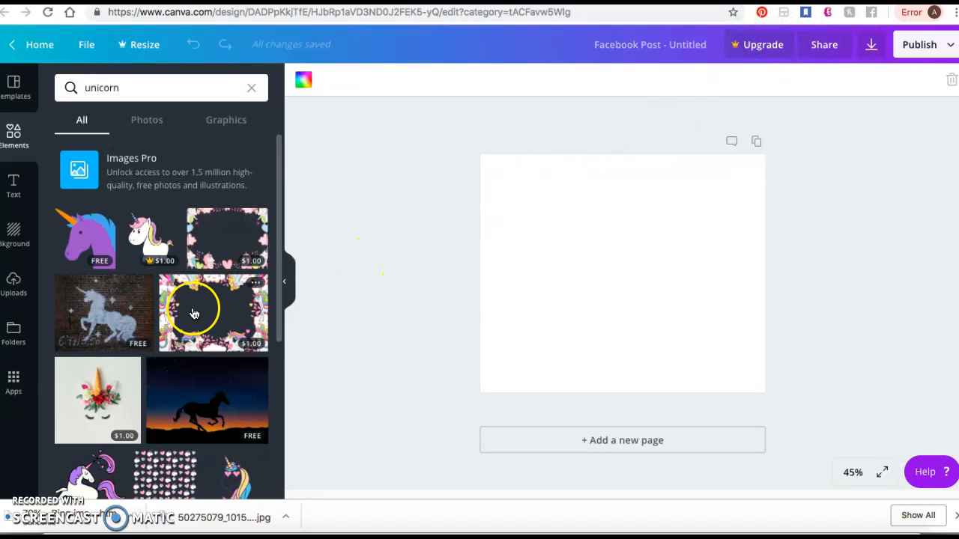
scroll(192, 314, "down", 5)
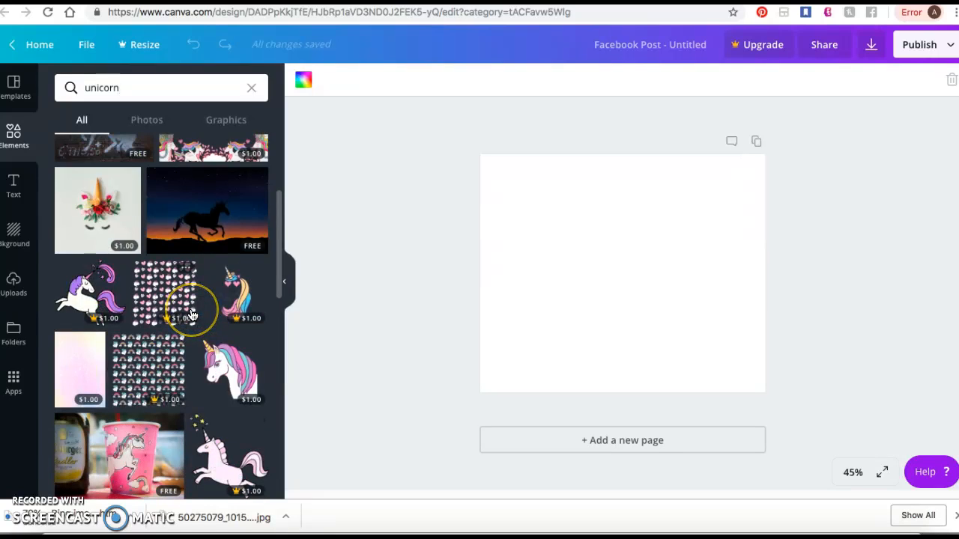
scroll(192, 315, "down", 1)
scroll(192, 314, "down", 10)
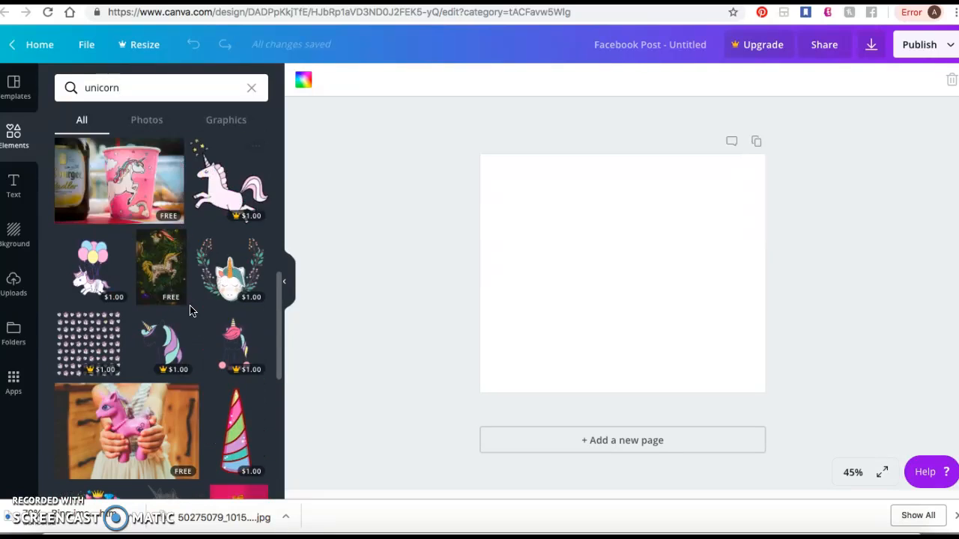
scroll(188, 305, "up", 8)
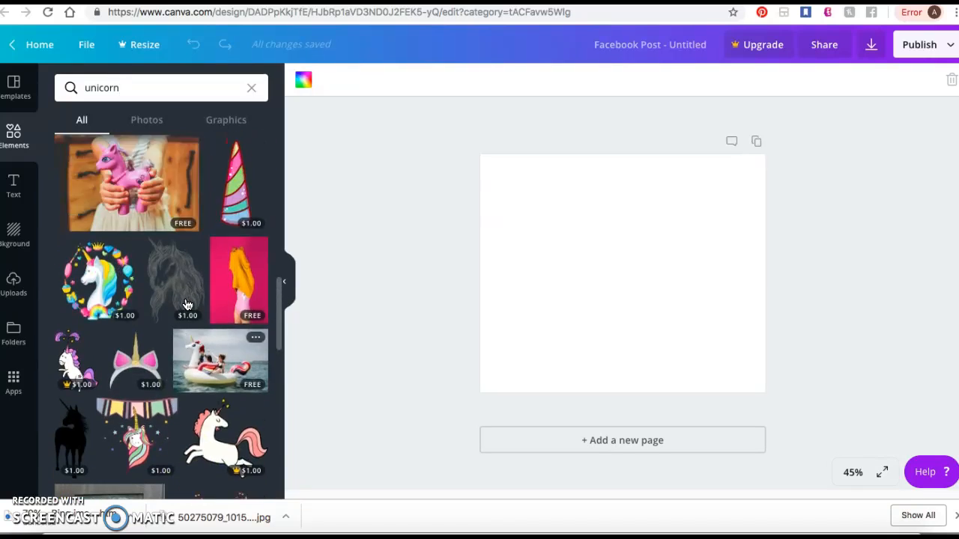
scroll(224, 292, "up", 5)
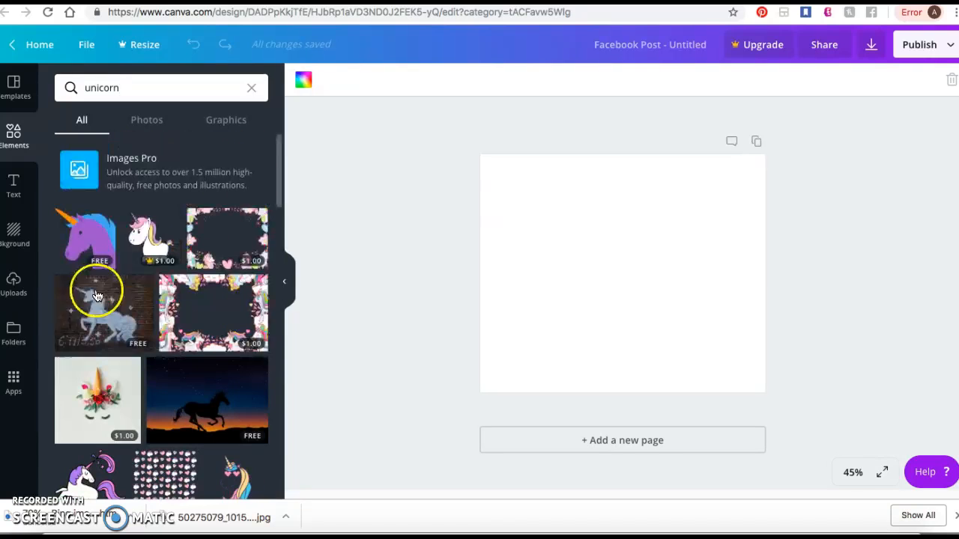
- Open the uploaded images and browse through them for pictures usable in the post
left_click(16, 289)
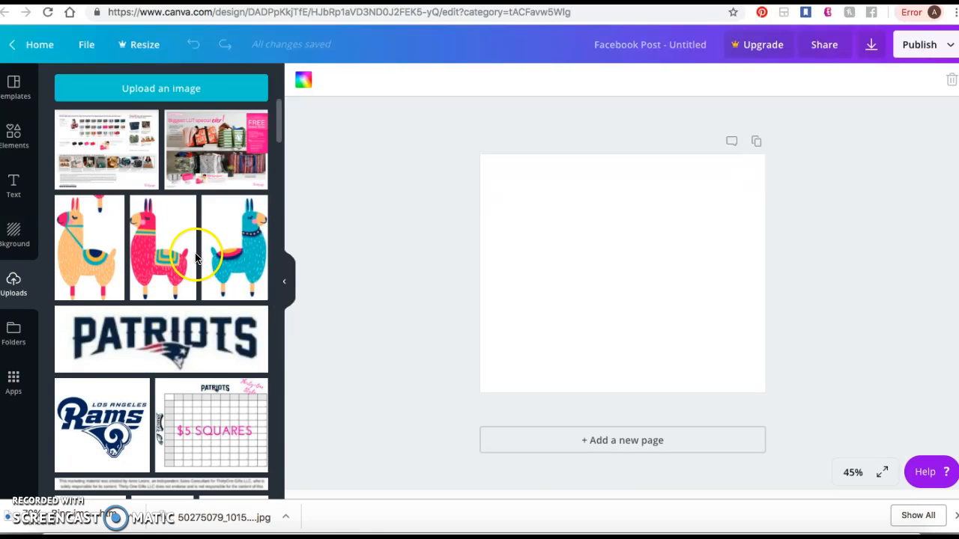
scroll(182, 382, "down", 15)
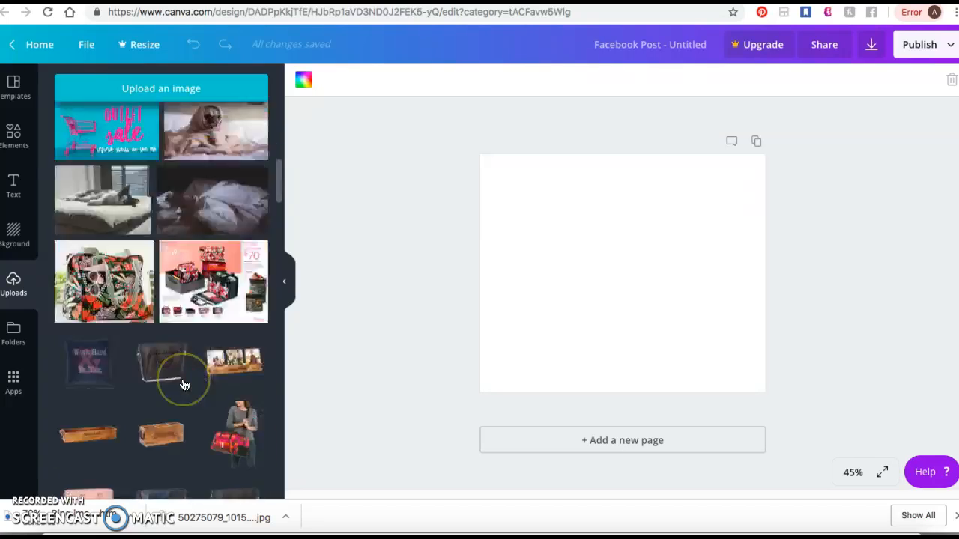
scroll(183, 384, "up", 4)
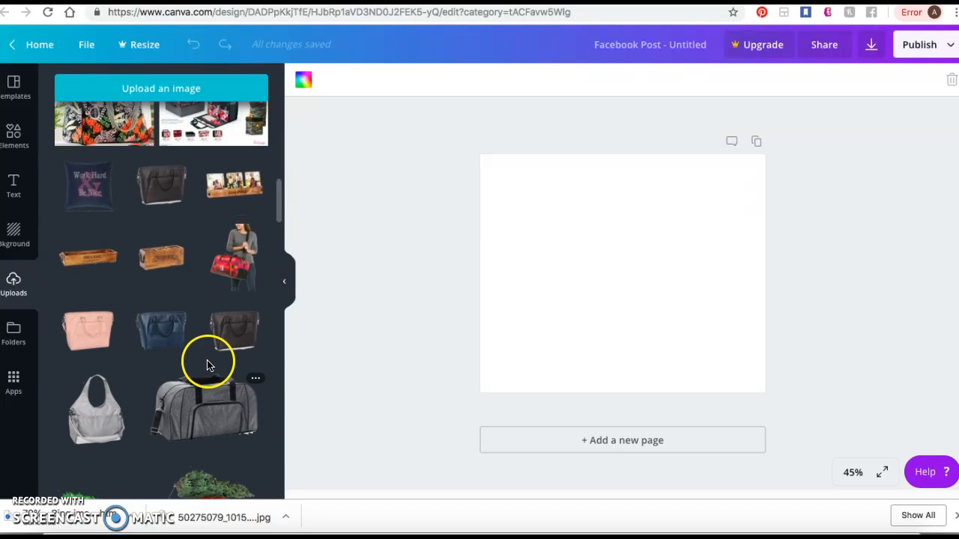
scroll(135, 346, "down", 7)
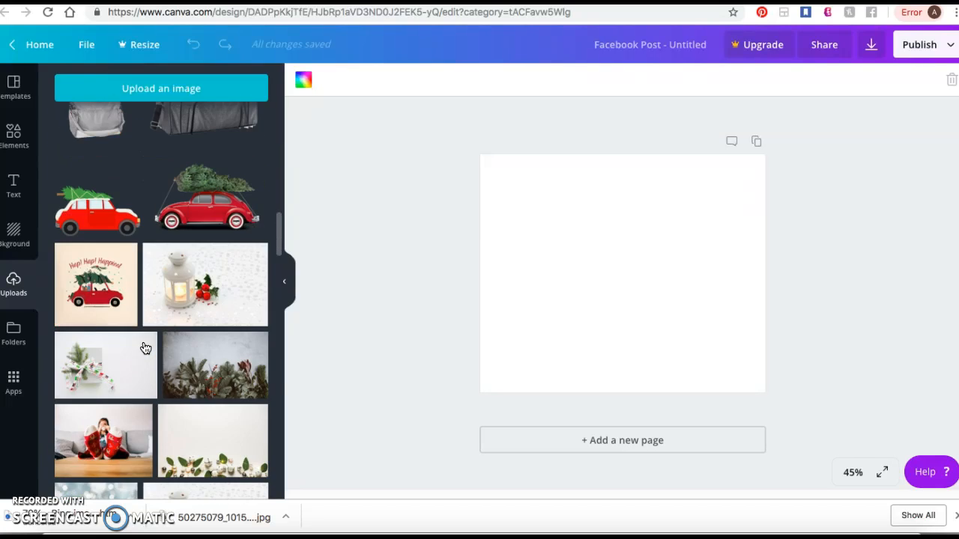
left_click(201, 263)
scroll(195, 382, "down", 8)
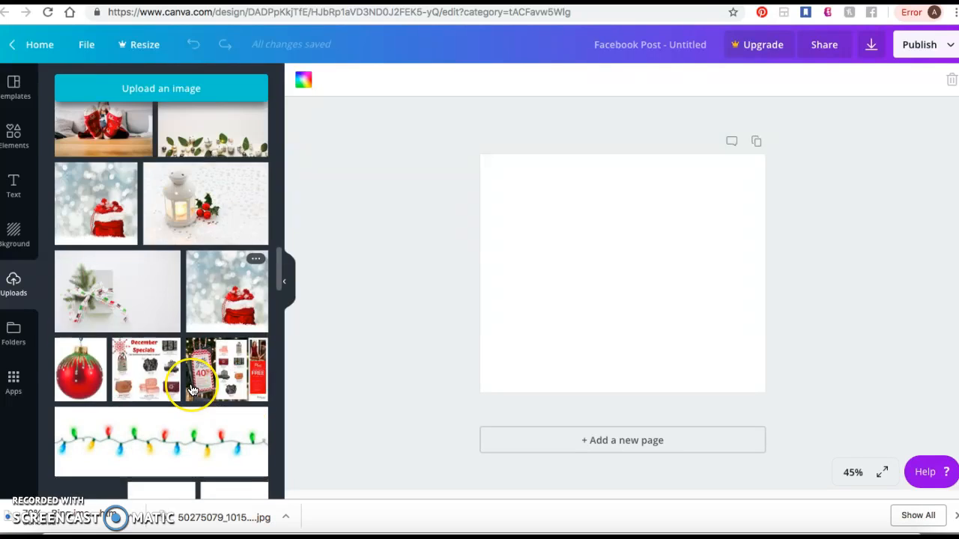
- Browse the uploaded images and upload the six bag screenshots dated today from the Desktop folder
scroll(193, 390, "down", 8)
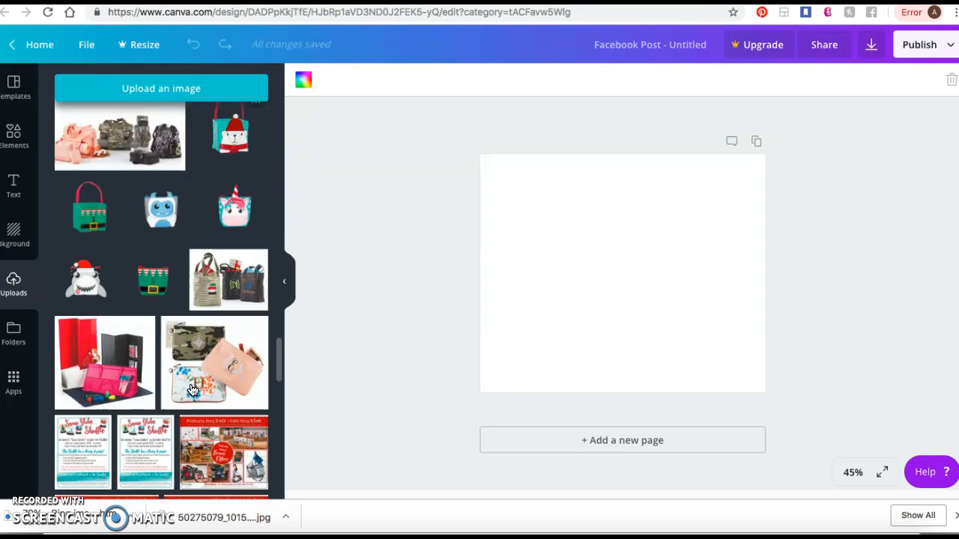
scroll(192, 390, "down", 5)
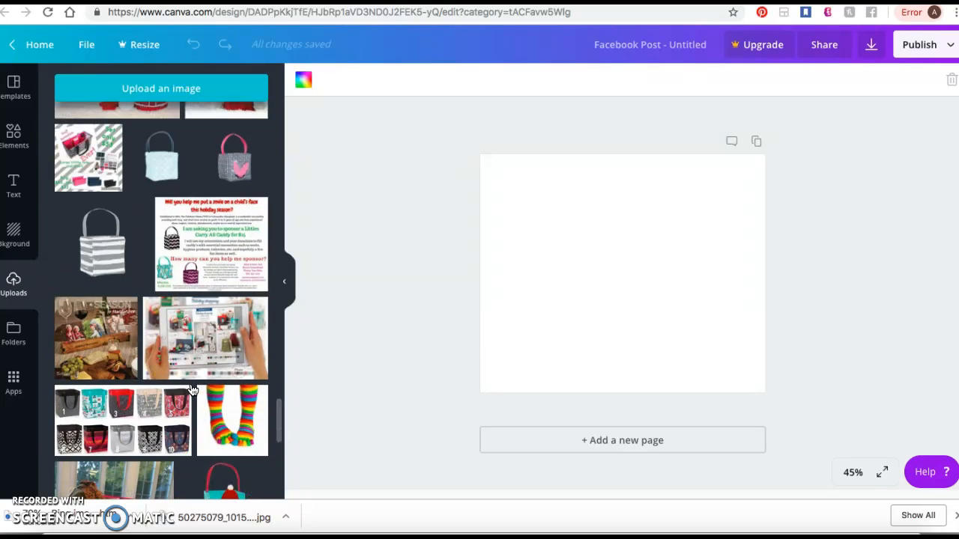
scroll(132, 238, "down", 10)
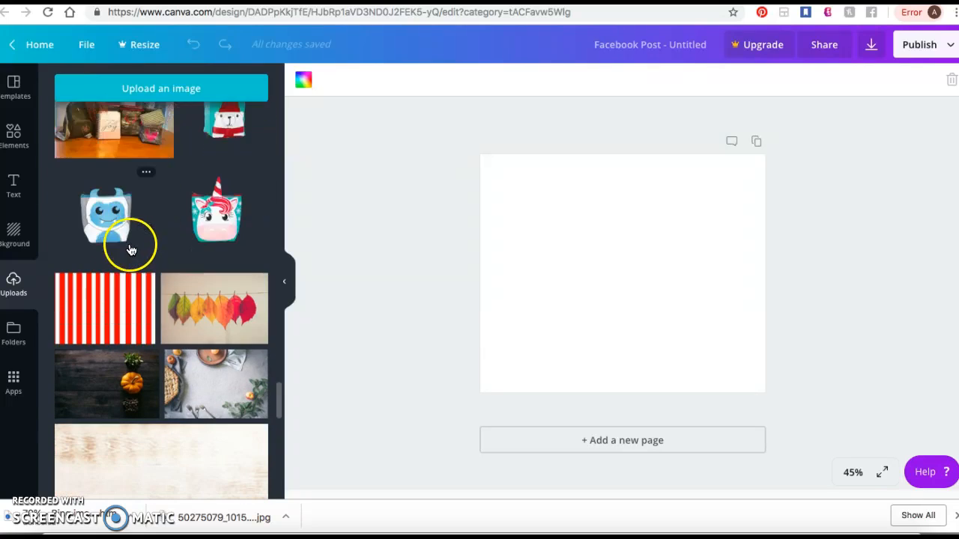
scroll(152, 303, "down", 10)
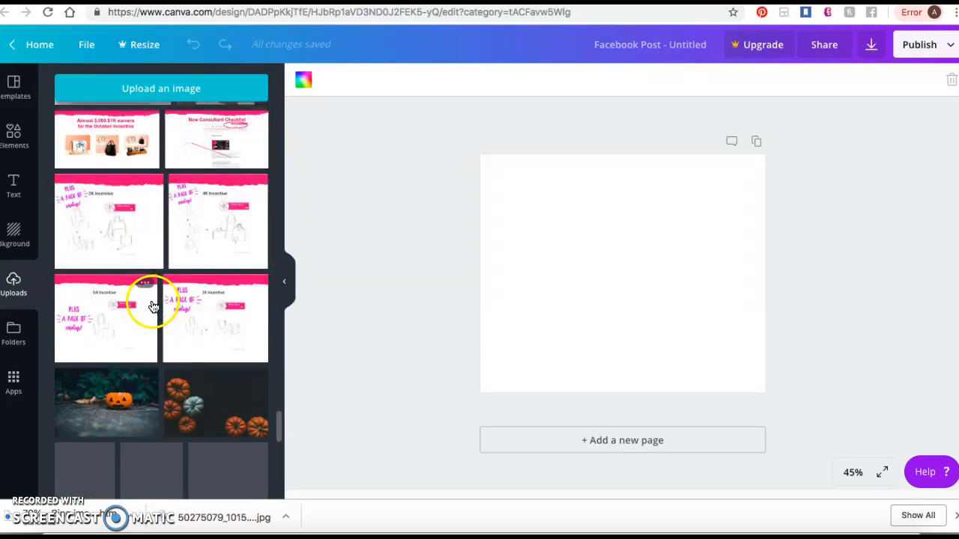
scroll(177, 332, "up", 20)
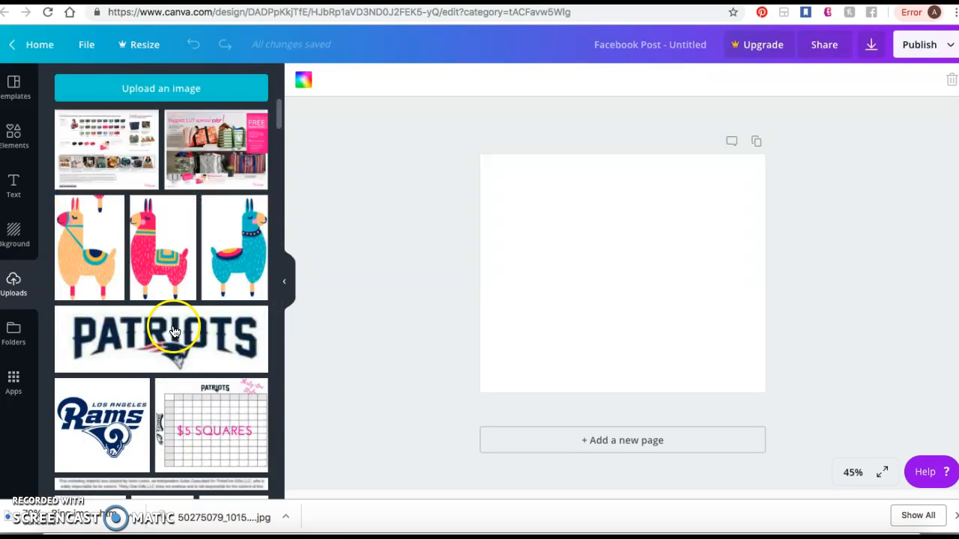
left_click(171, 84)
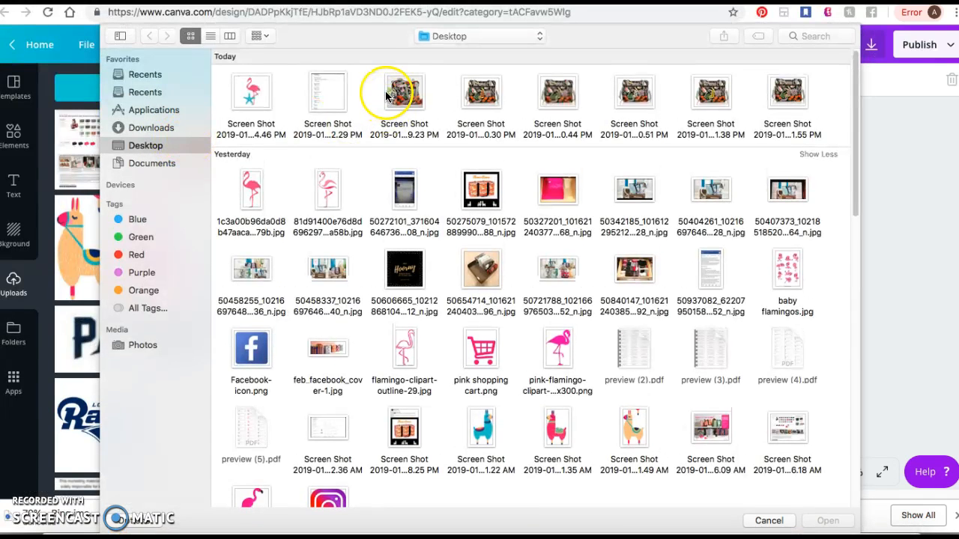
left_click_drag(388, 86, 796, 104)
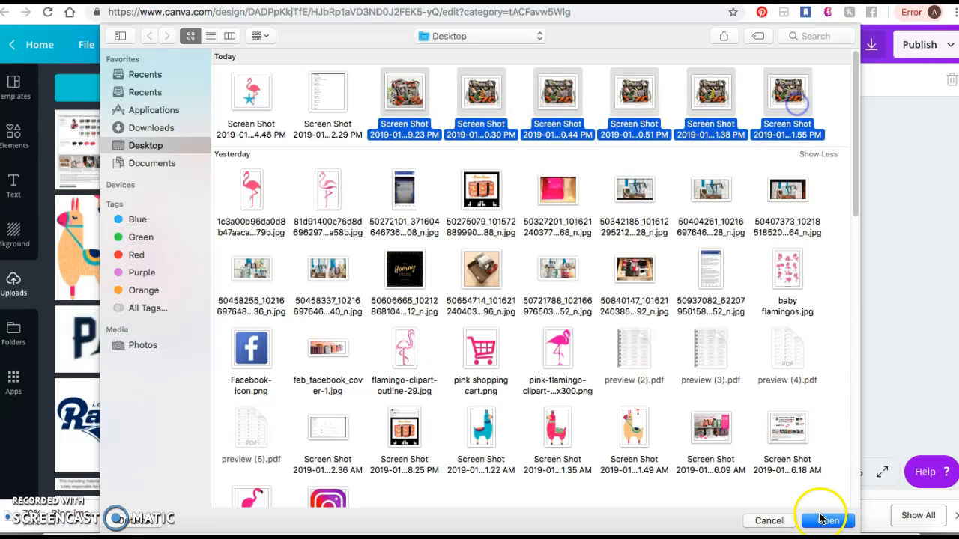
left_click(827, 520)
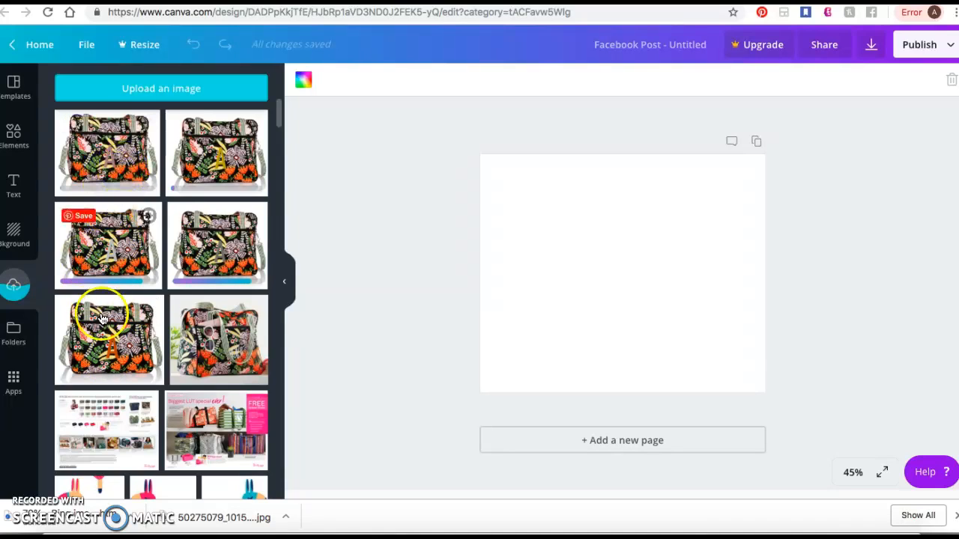
left_click_drag(112, 341, 532, 300)
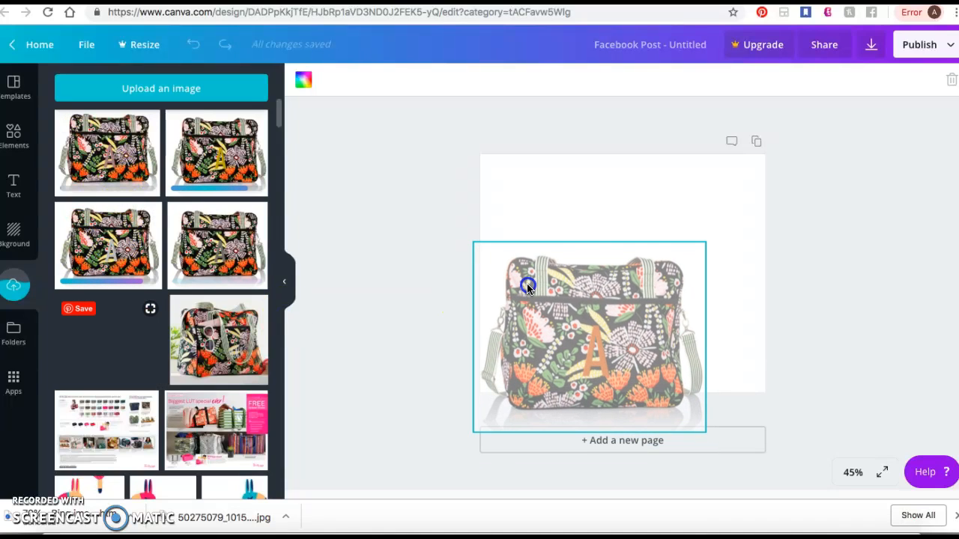
left_click_drag(690, 246, 585, 308)
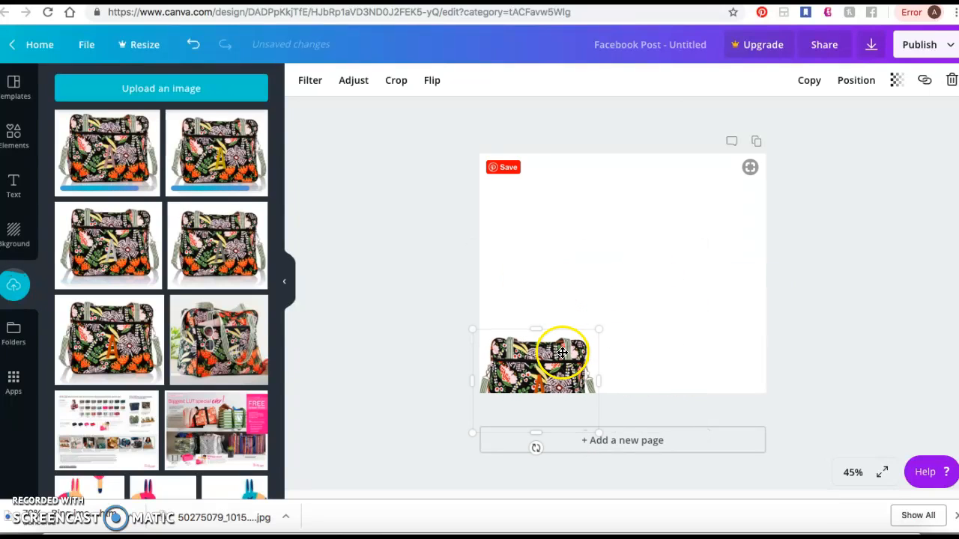
left_click_drag(561, 353, 554, 214)
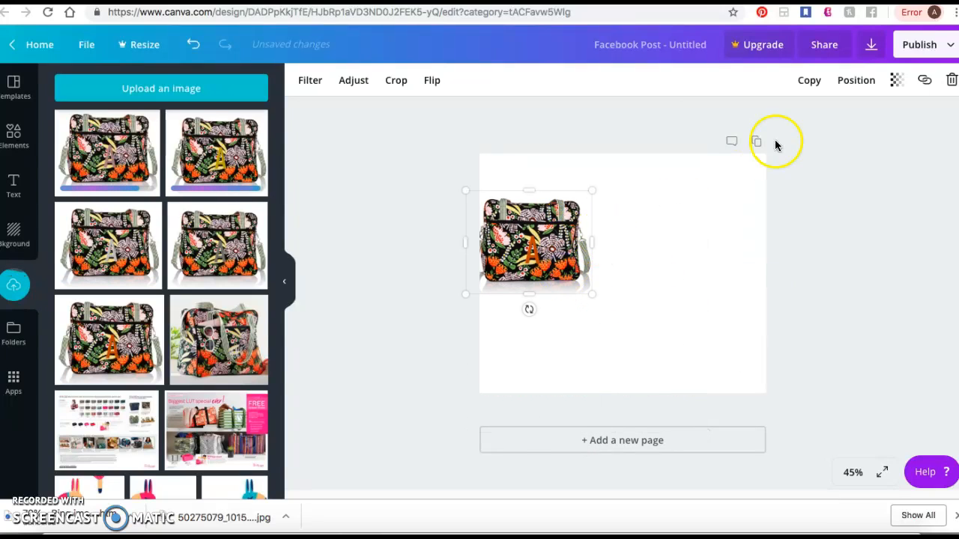
left_click(950, 80)
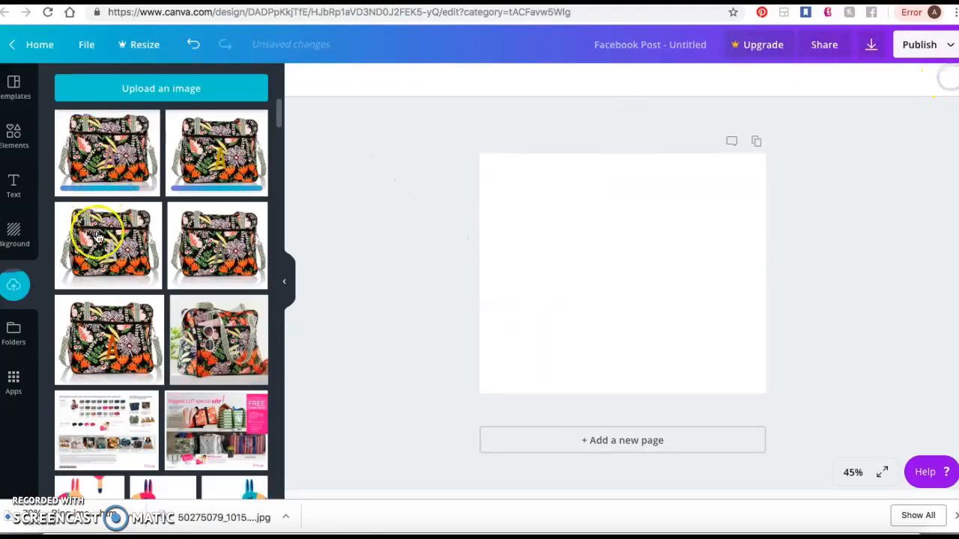
- Add the bag image with the orange A to the page and shrink it slightly
left_click(96, 336)
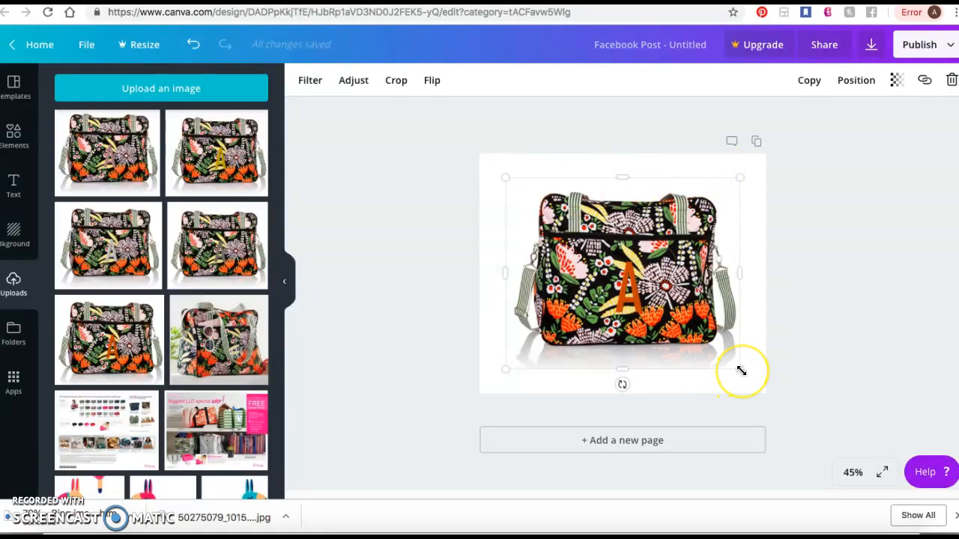
mouse_move(738, 366)
left_mouse_down()
mouse_move(686, 313)
mouse_move(744, 361)
left_mouse_up()
left_click(738, 272)
left_click_drag(730, 270, 674, 272)
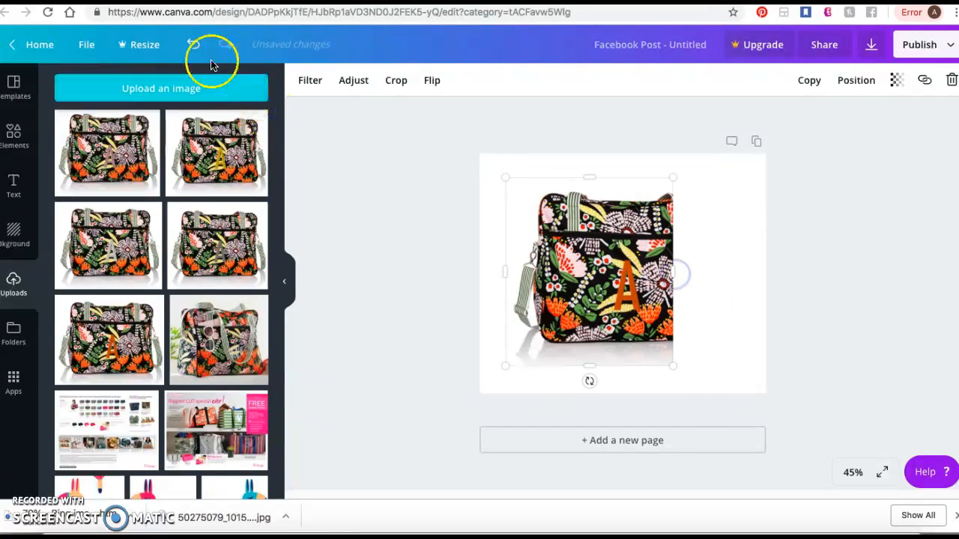
left_click(193, 45)
left_click(193, 46)
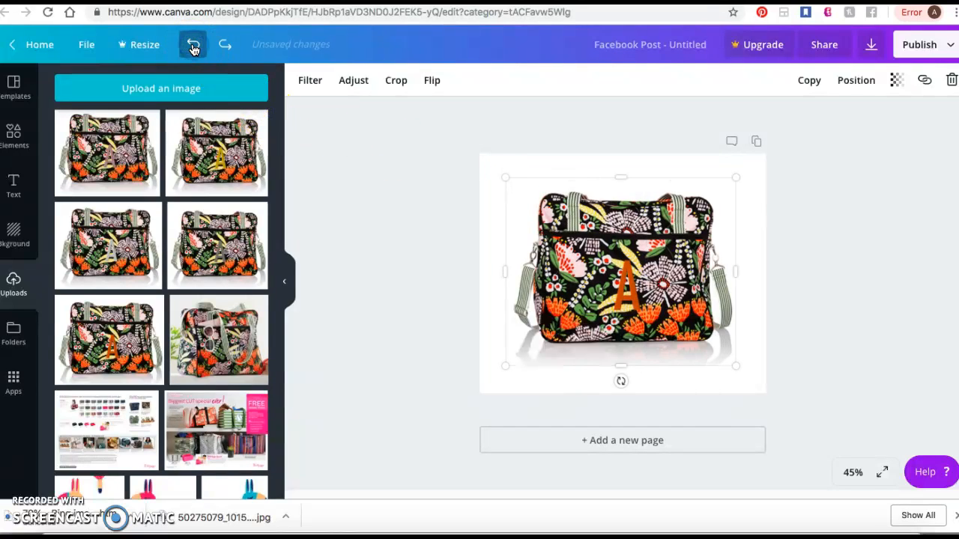
- Shrink the orange-A bag into the page's upper-left corner and add the dark-grey-A bag at a similar size in the upper-right corner
left_click_drag(733, 361, 644, 274)
left_click_drag(537, 225, 513, 202)
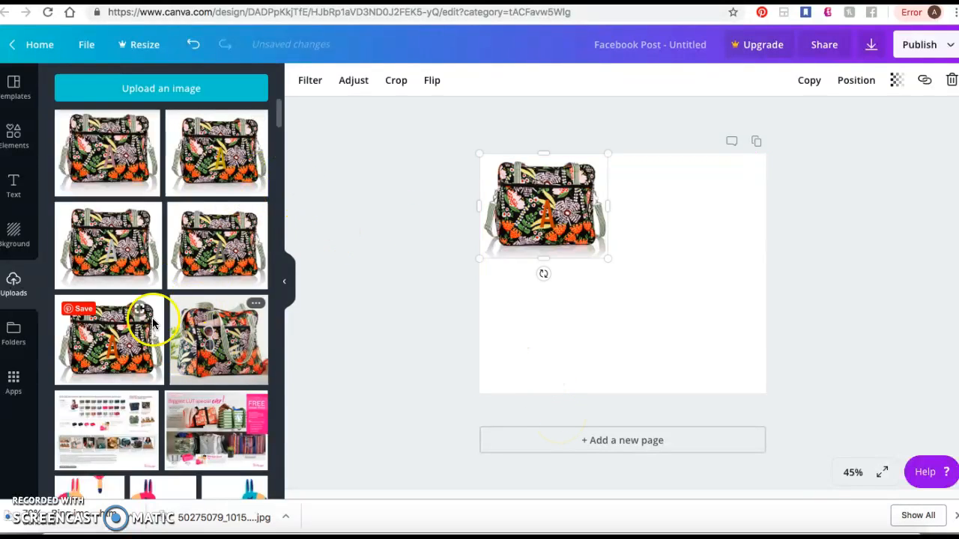
left_click(223, 251)
left_click_drag(545, 346, 610, 282)
left_click_drag(663, 238, 672, 223)
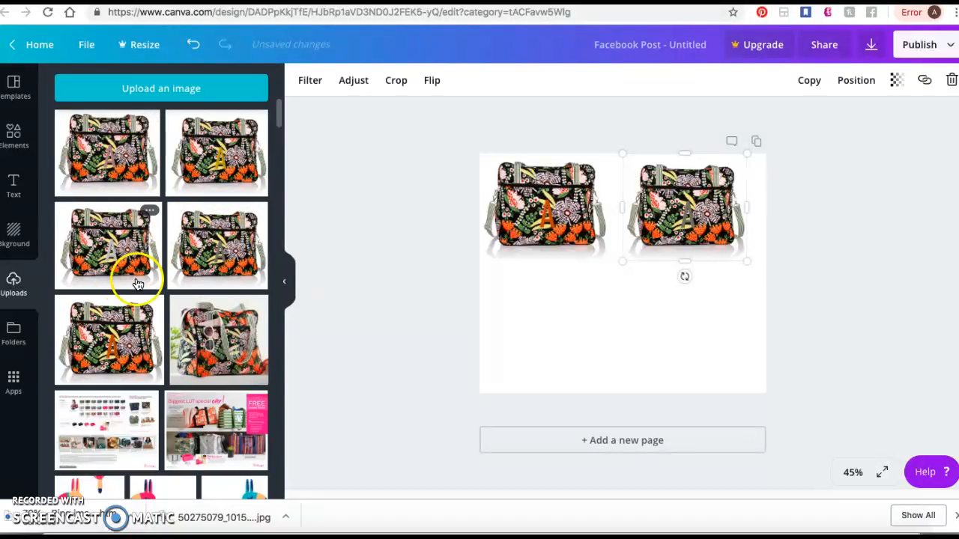
- Add the silver-A bag image, shrink it and place it directly below the orange-A bag
left_click(113, 247)
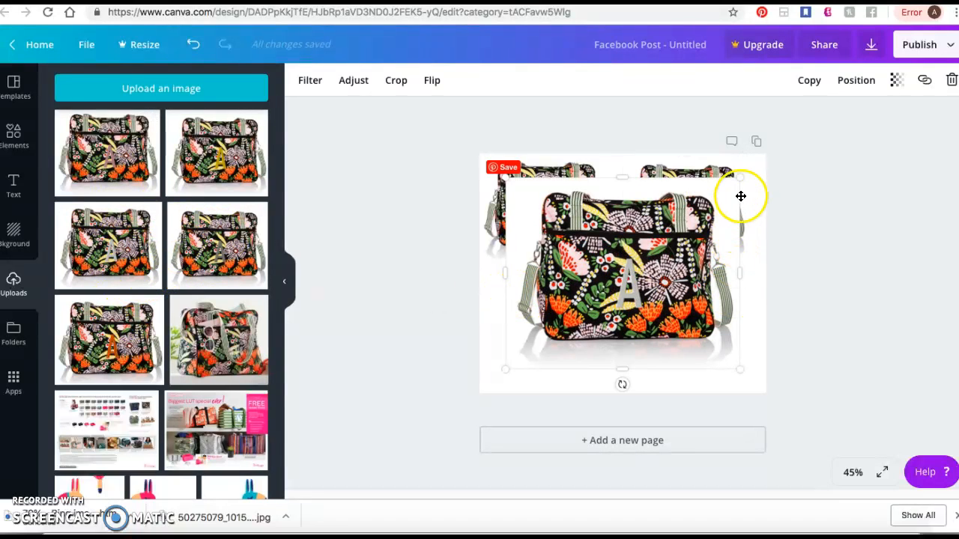
left_click_drag(739, 177, 636, 266)
left_click_drag(591, 293, 561, 289)
- Shrink and reposition the three placed bags to make room for more images on the page
left_click(591, 225)
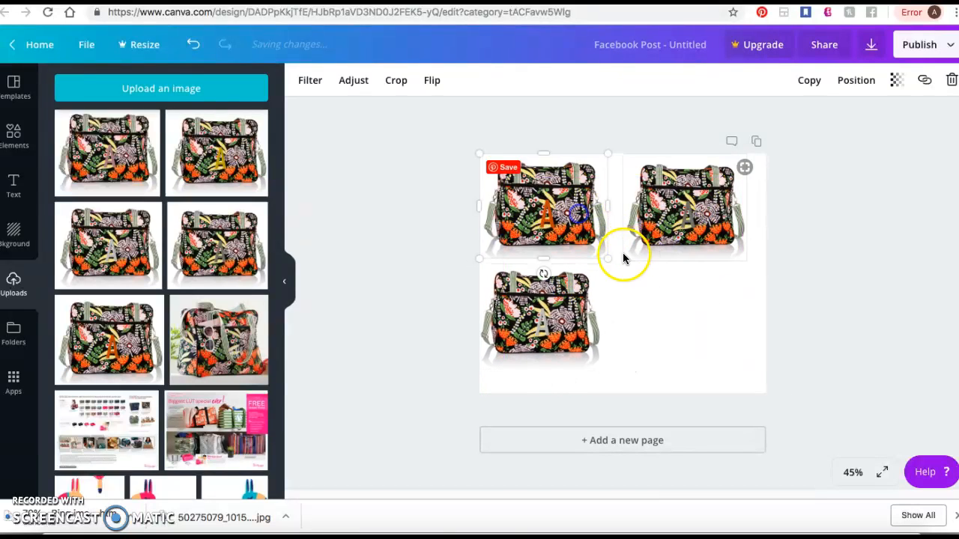
left_click_drag(606, 258, 640, 253)
left_click(672, 233)
left_click_drag(697, 216, 707, 221)
left_click_drag(561, 207, 572, 210)
left_click(539, 298)
left_click_drag(601, 372, 613, 300)
- Add the gold-A and mauve-A bags, shrink them and place the gold one mid-page and the mauve one in the lower-right corner
left_click(216, 153)
left_click(100, 167)
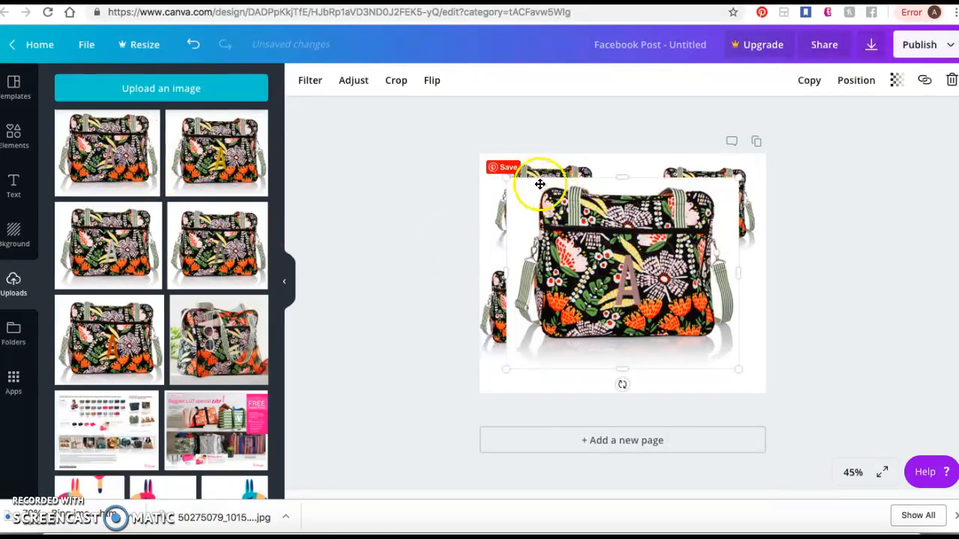
left_click_drag(508, 176, 628, 254)
left_click_drag(684, 320, 717, 355)
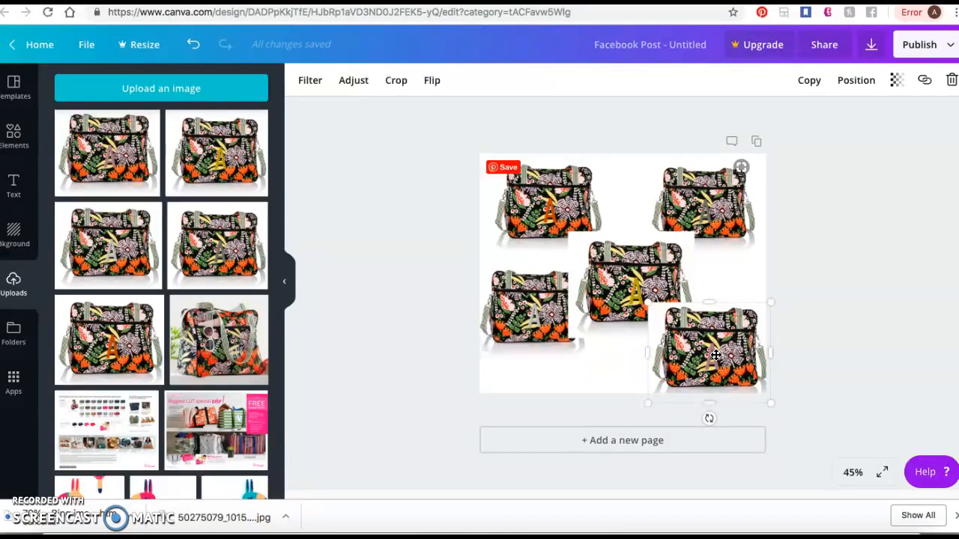
- Resize the gold-A bag in the middle to about 385 × 325 and shift it slightly toward the silver-A bag
left_click(633, 268)
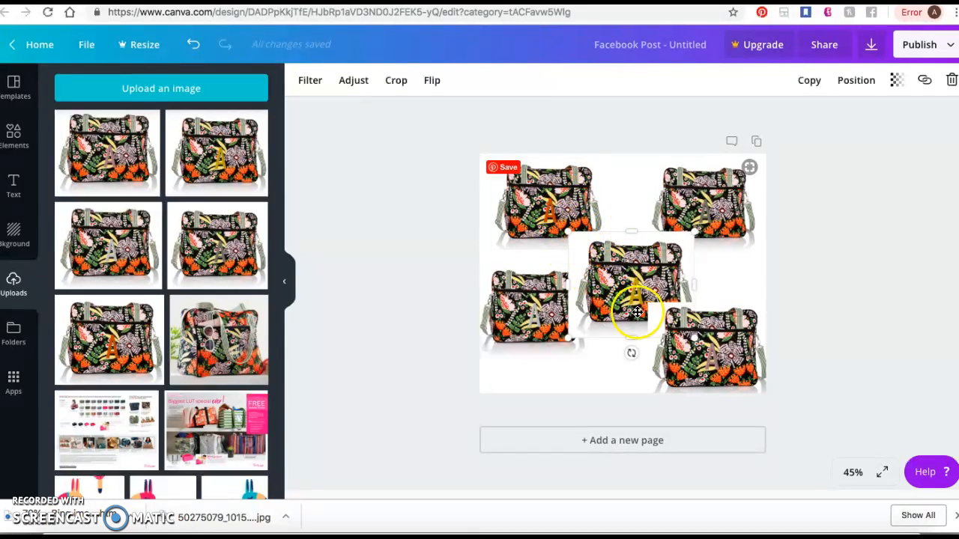
left_click_drag(580, 233, 578, 237)
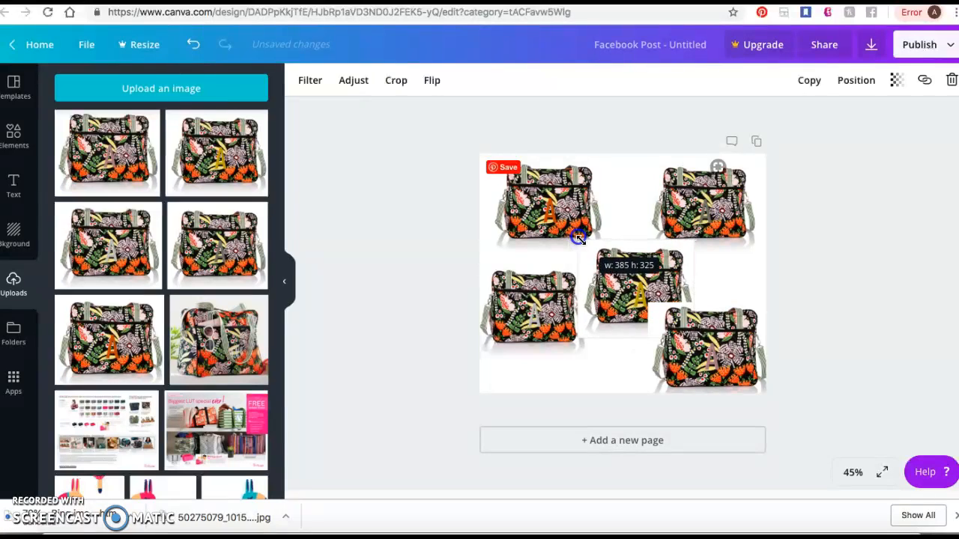
left_click_drag(616, 281, 616, 285)
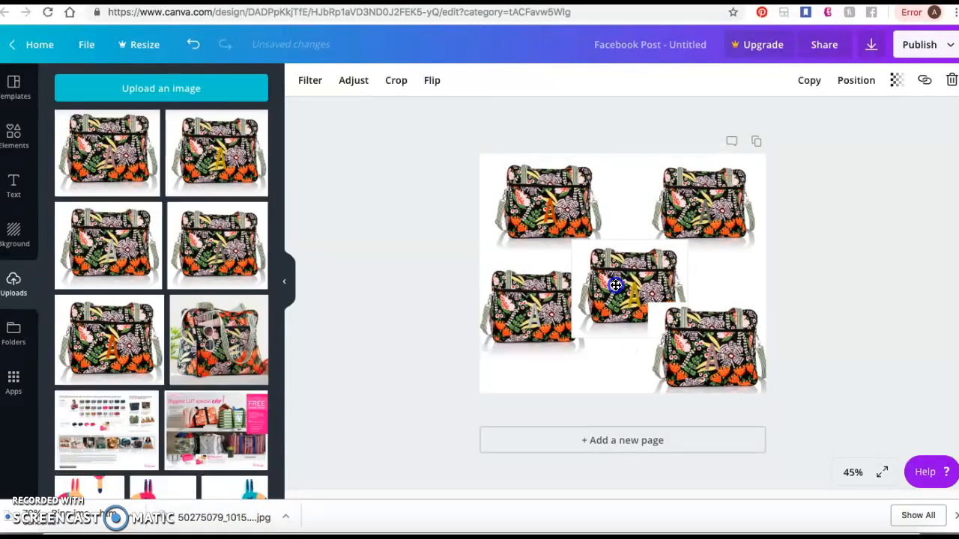
- Send the gold-A bag backward behind the neighbouring bags and adjust its position in the middle of the page
left_click(859, 83)
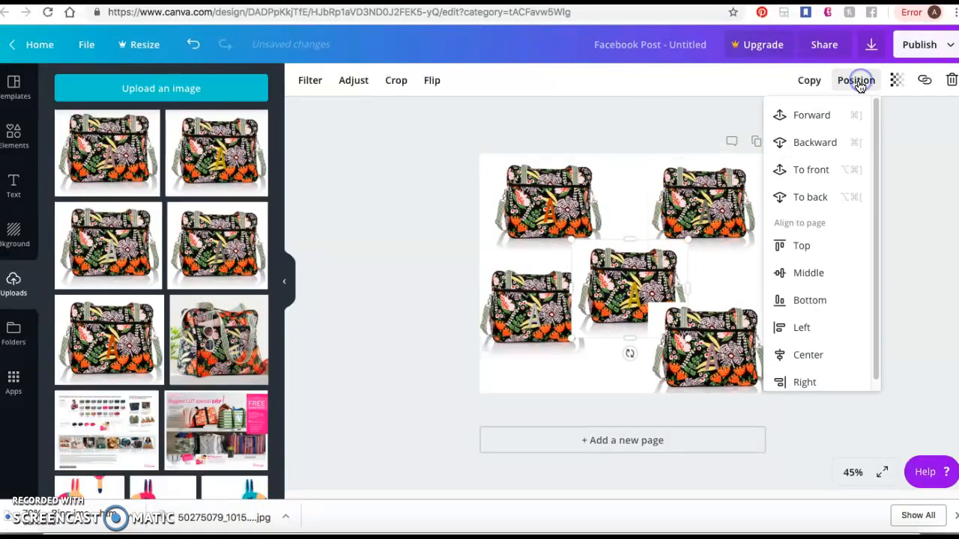
left_click(816, 146)
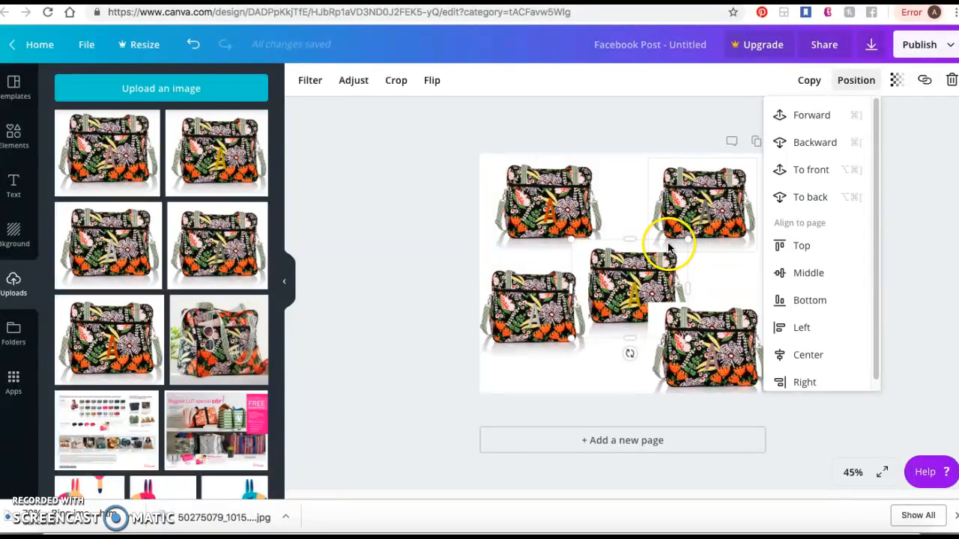
left_click(811, 143)
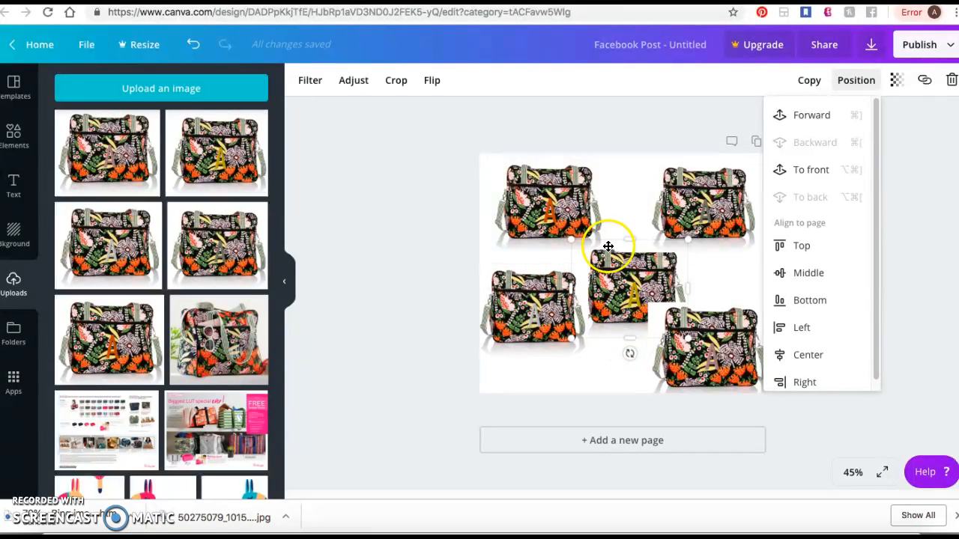
mouse_move(617, 302)
left_mouse_down()
mouse_move(602, 297)
mouse_move(604, 269)
mouse_move(625, 287)
left_mouse_up()
- Shrink the mauve-A bag in the lower-right corner slightly and send it backward one layer
left_click(681, 335)
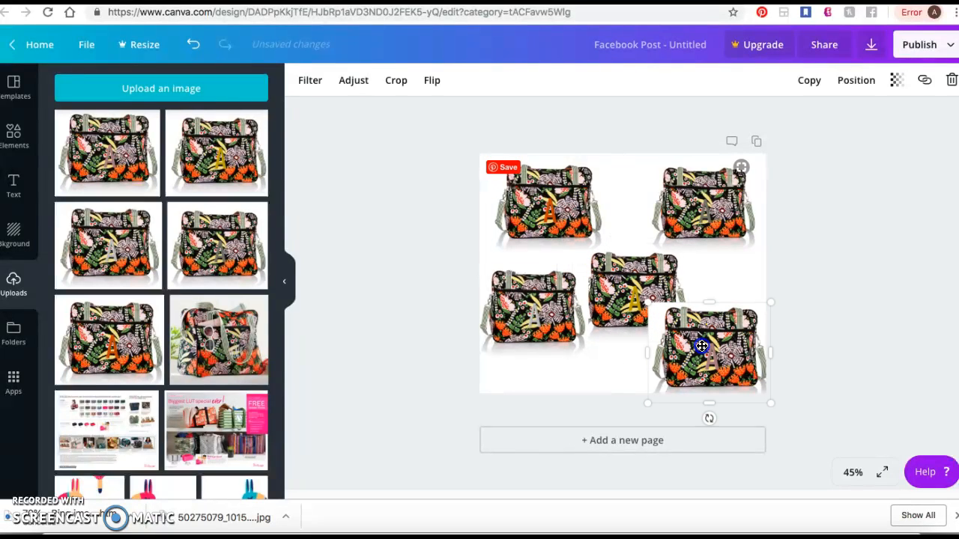
left_click_drag(648, 303, 657, 308)
left_click(721, 339)
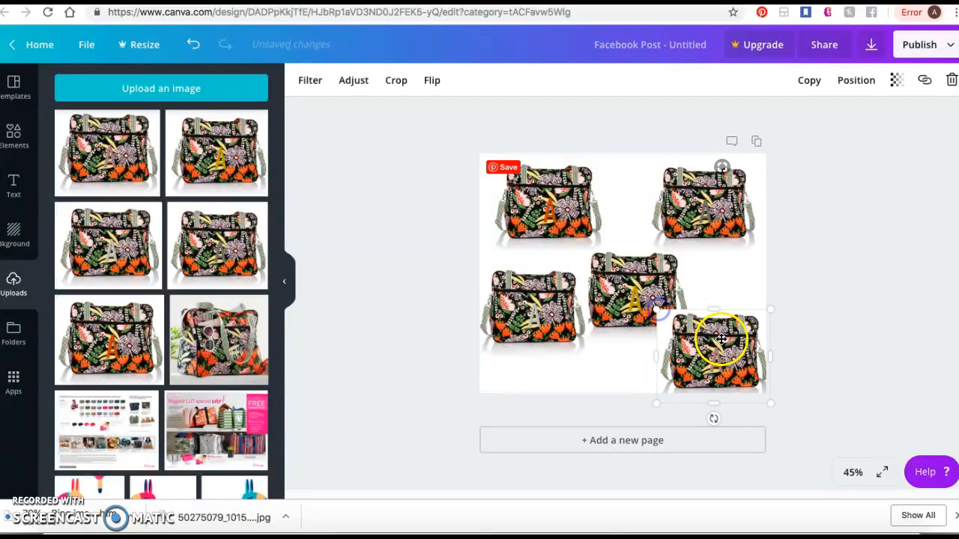
left_click(857, 80)
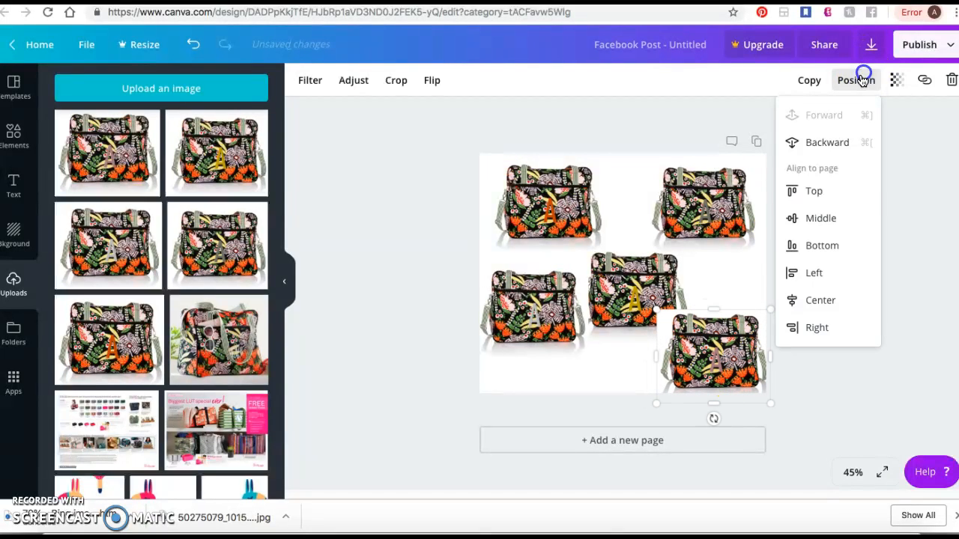
left_click(842, 150)
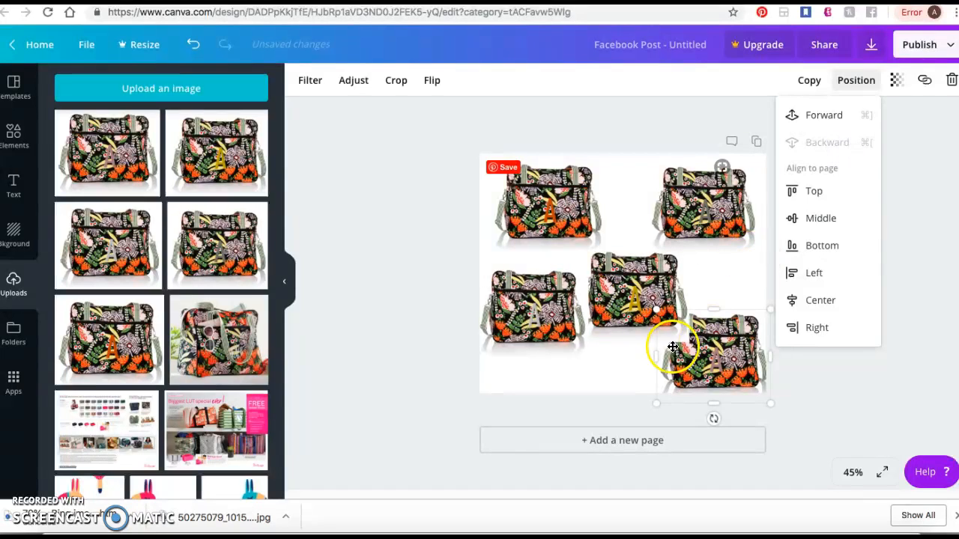
- Move the silver-A bag to the lower-left corner, and shrink it along with the two upper bags
left_click_drag(538, 322, 535, 354)
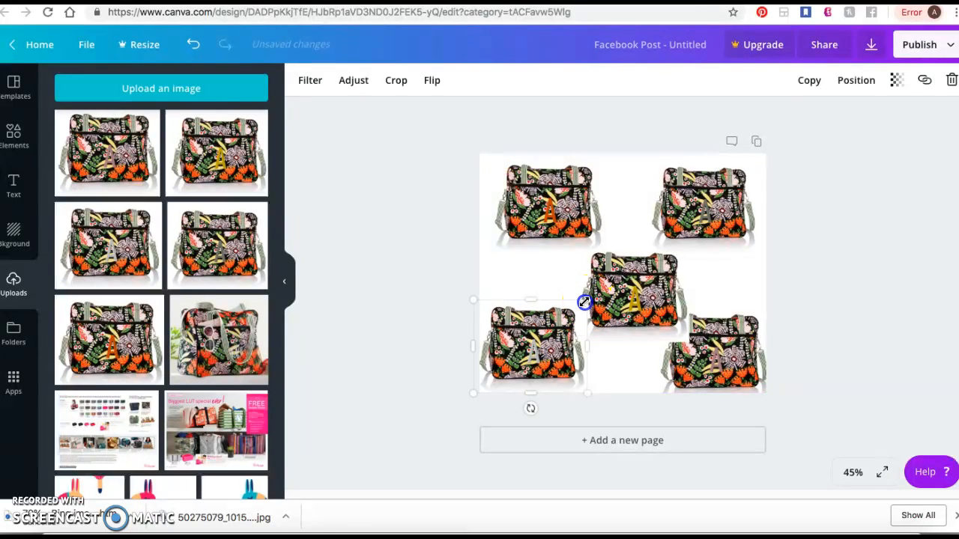
left_click_drag(584, 302, 578, 308)
left_click(589, 243)
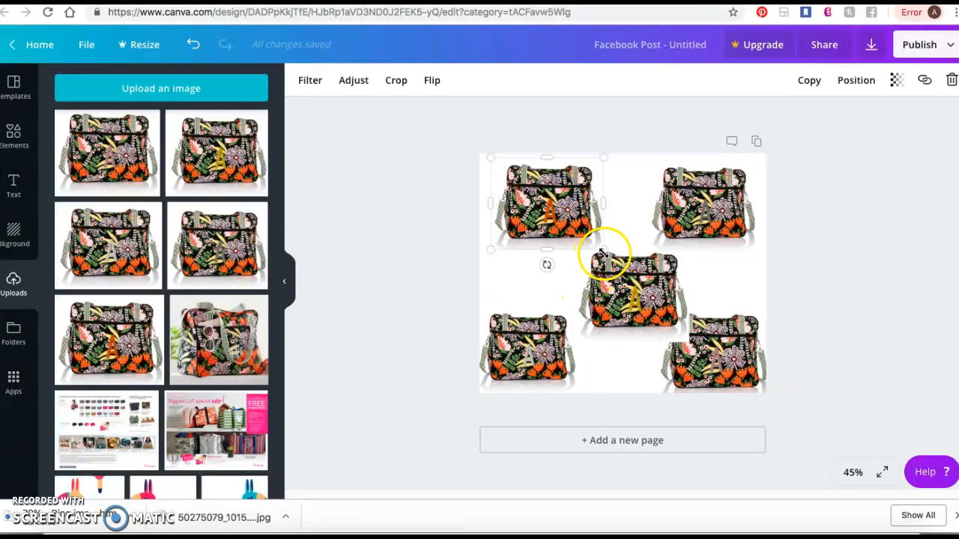
left_click_drag(598, 247, 595, 246)
left_click(669, 243)
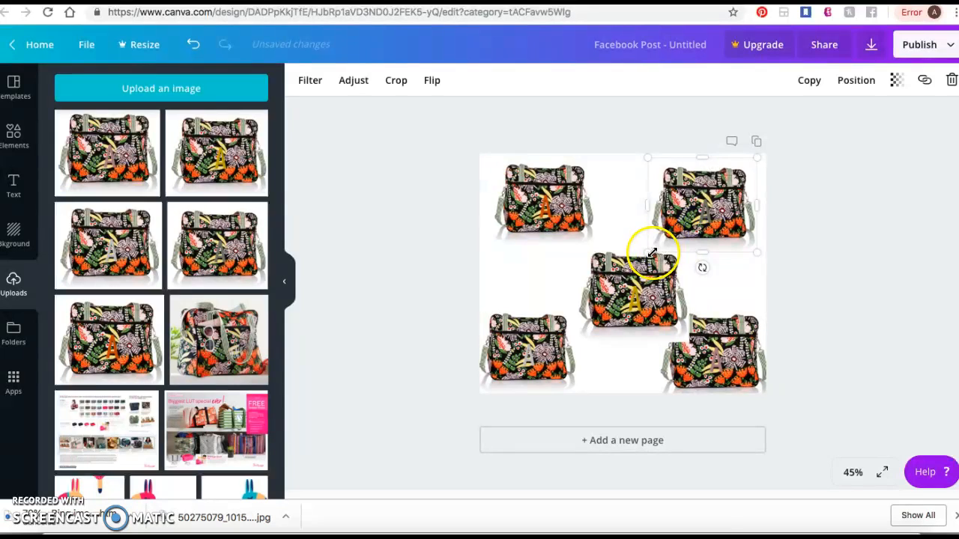
left_click_drag(654, 252, 662, 248)
- Shrink the mauve-A bag in the lower-right corner and move the gold-A bag to the centre of the page
left_click_drag(634, 296, 670, 319)
left_click(731, 352)
left_click(642, 287)
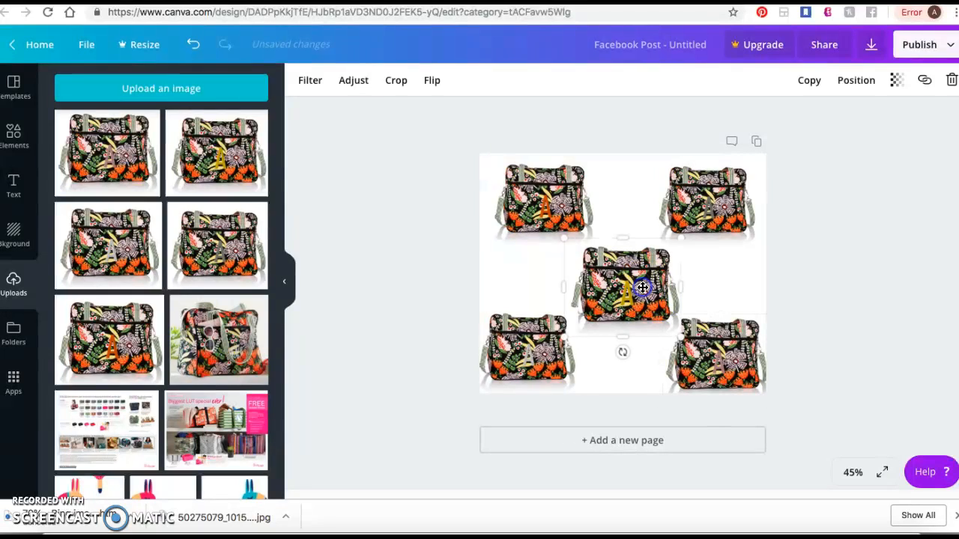
- Bring the gold-A bag in the centre of the page forward one layer
left_click(859, 82)
left_click(821, 148)
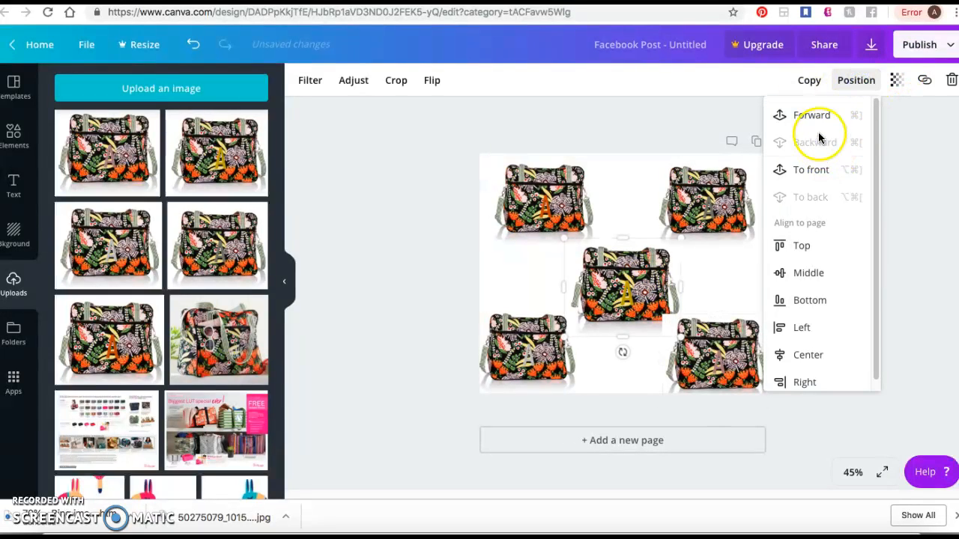
left_click(813, 116)
left_click(886, 301)
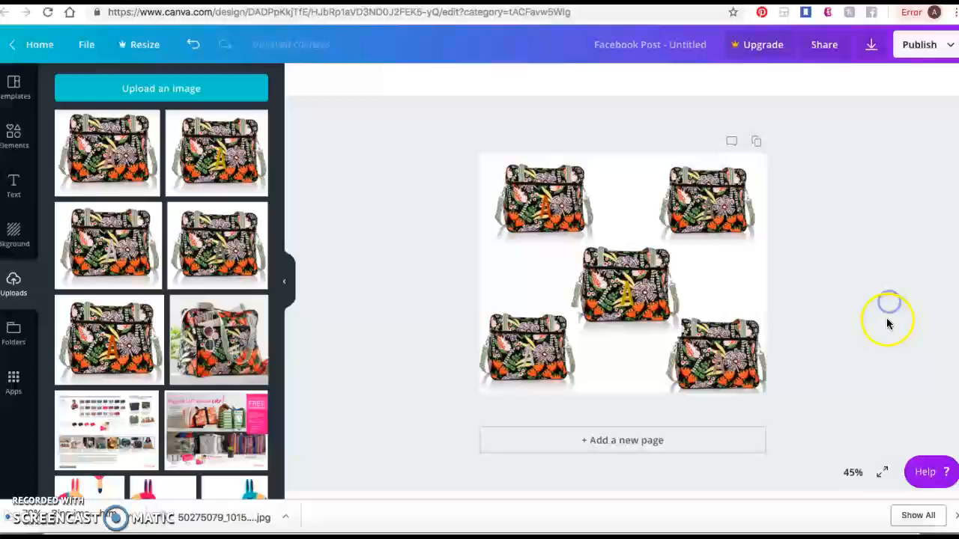
- Shrink the gold-A bag to about 360 × 304 and shift it slightly to re-centre it on the page
left_click(735, 350)
left_click_drag(626, 283, 637, 287)
left_click_drag(681, 333, 677, 323)
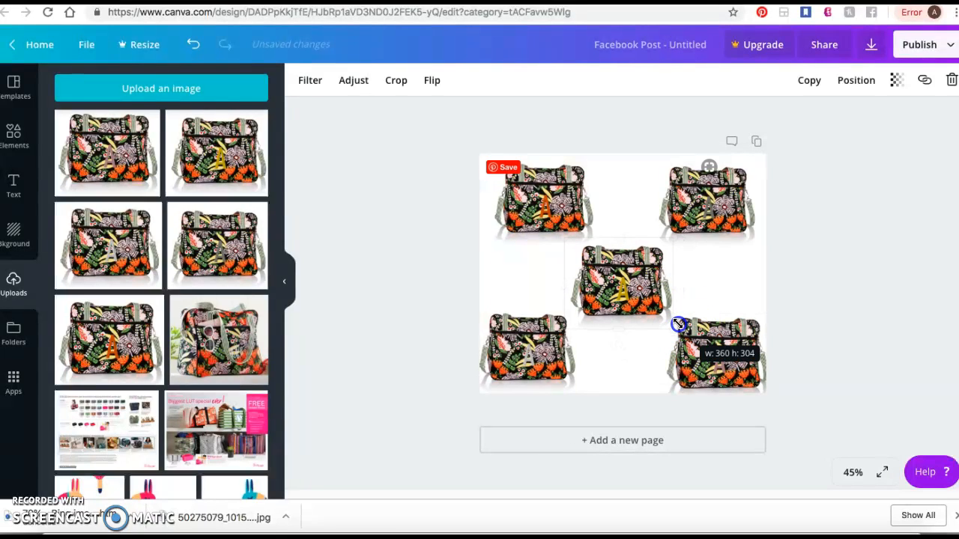
left_click_drag(623, 277, 625, 277)
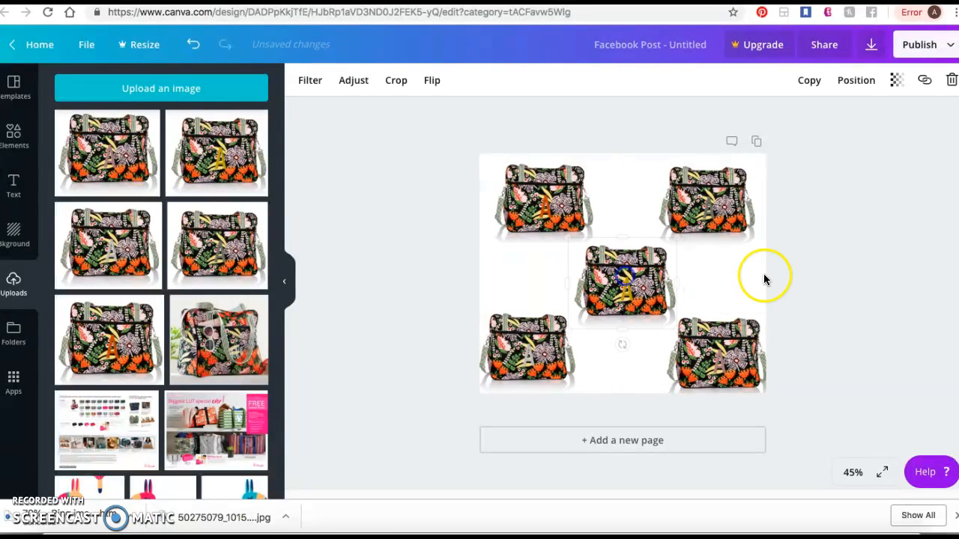
left_click(810, 280)
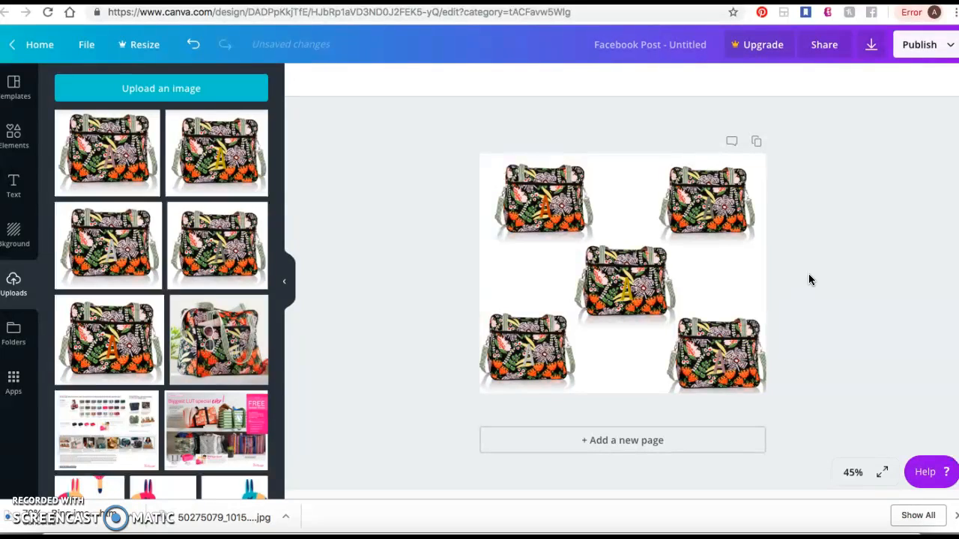
- Nudge the mauve-A bag slightly downward in the lower-right corner of the page
left_click_drag(721, 333, 724, 350)
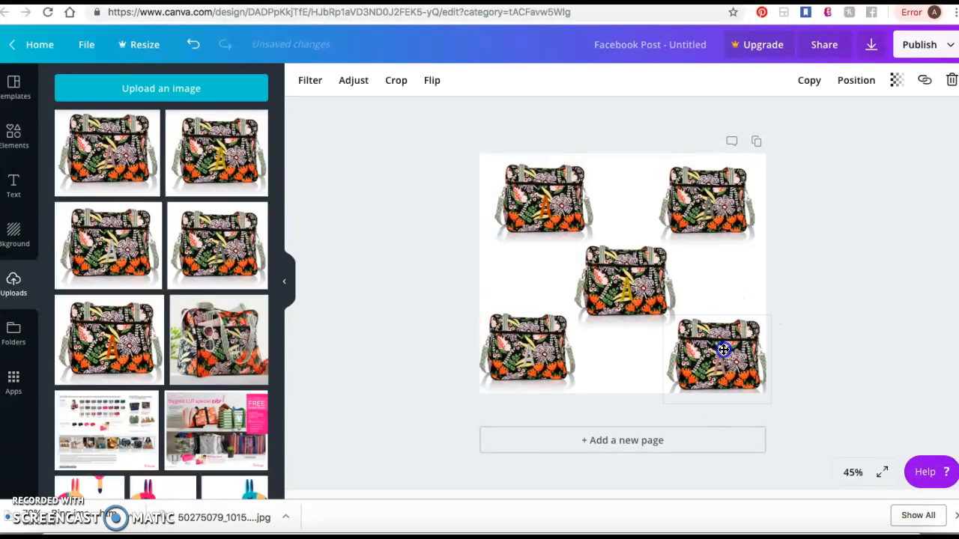
left_click(807, 347)
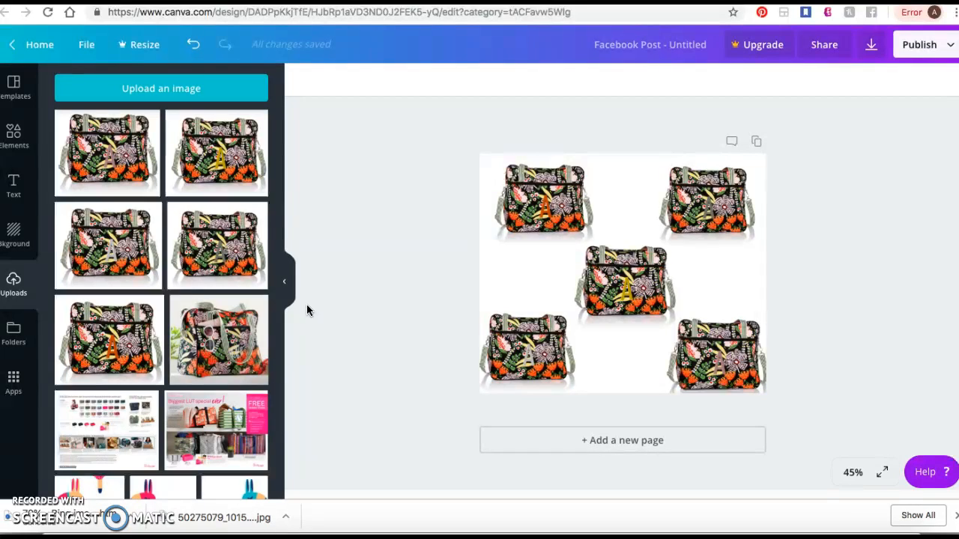
left_click(546, 217)
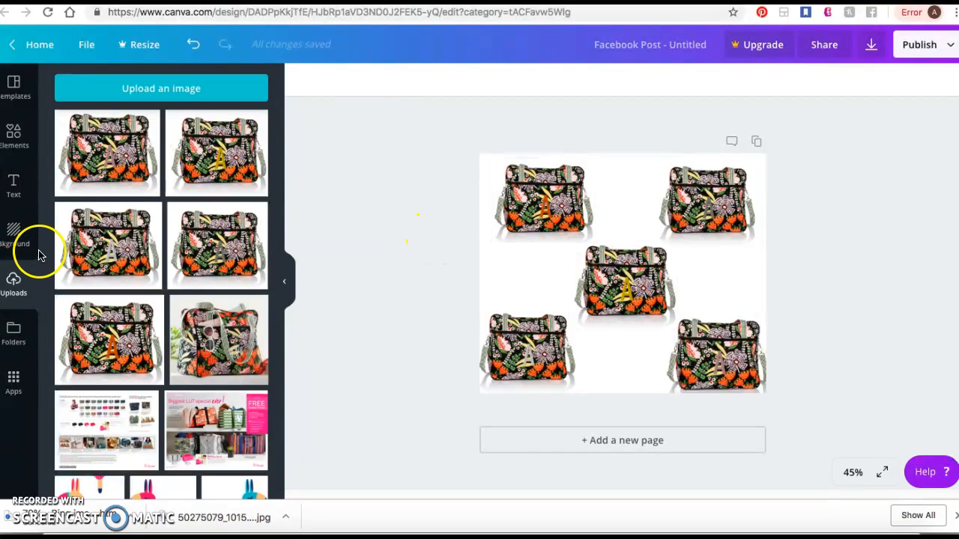
- Add a heading reading "1" and place it in the blank area beside the centre bag
left_click(15, 187)
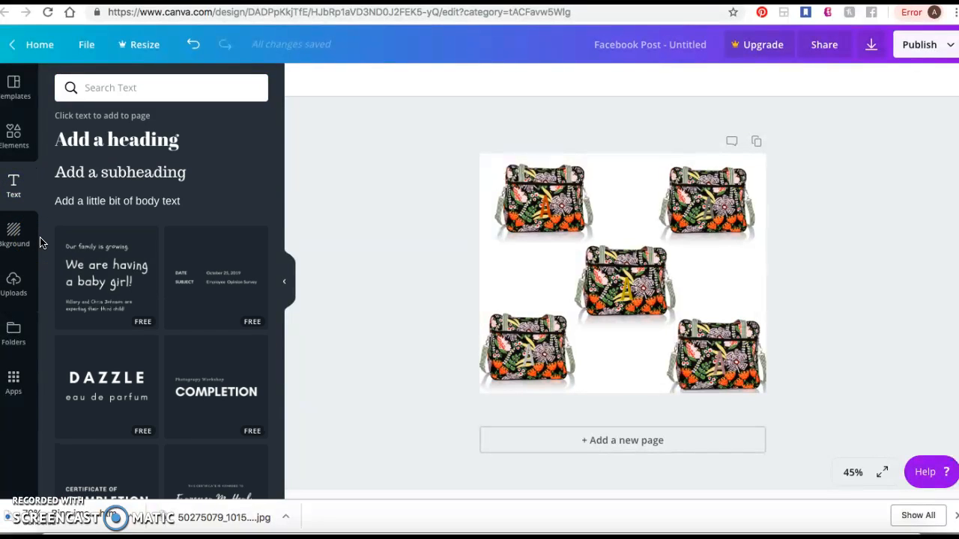
left_click(118, 150)
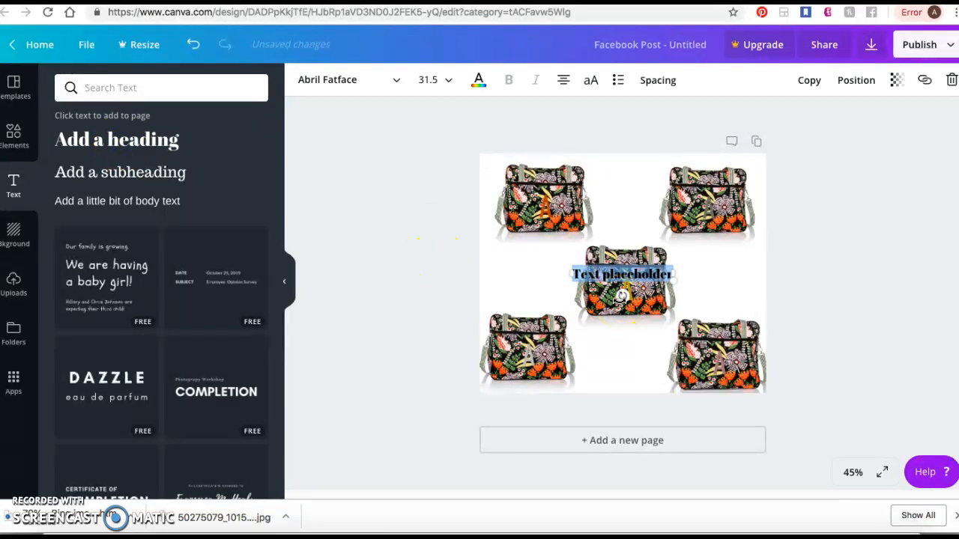
key("BackSpace")
left_click_drag(615, 262, 549, 267)
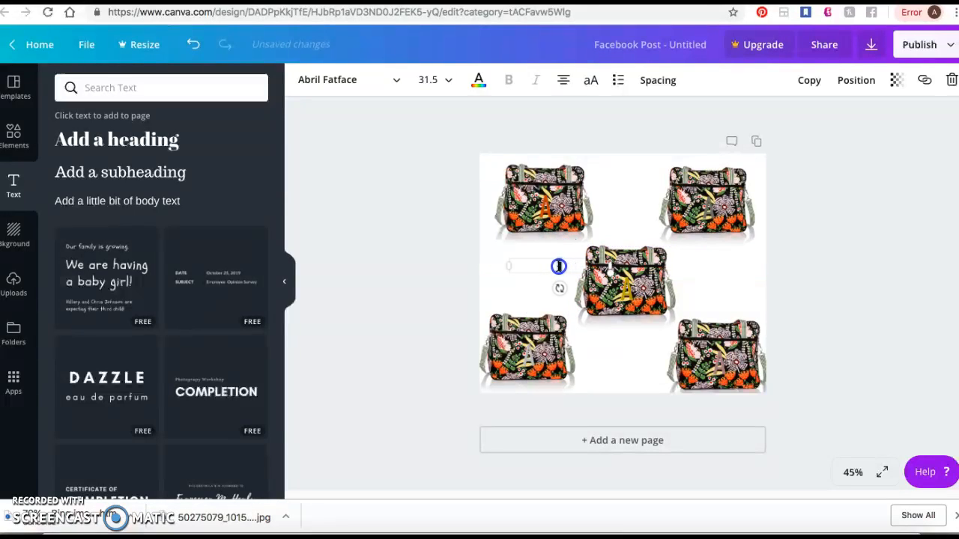
left_click(557, 249)
left_click(517, 271)
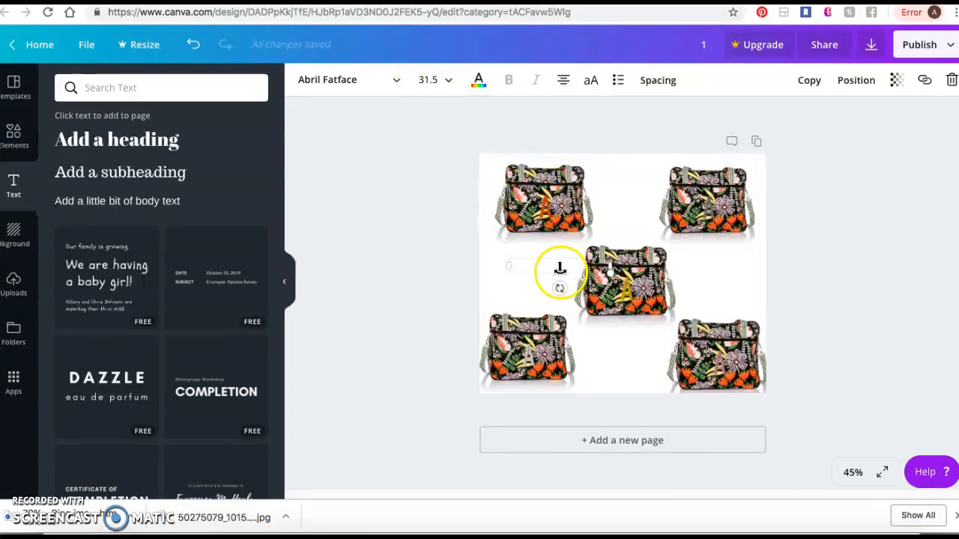
- Change the font of the number 1 to Adumu Regular
left_click(396, 80)
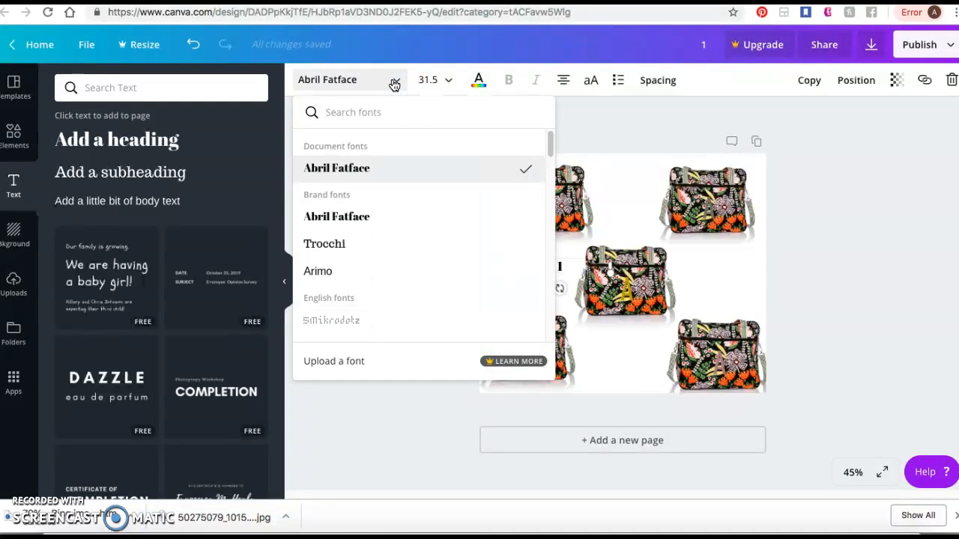
scroll(395, 265, "down", 3)
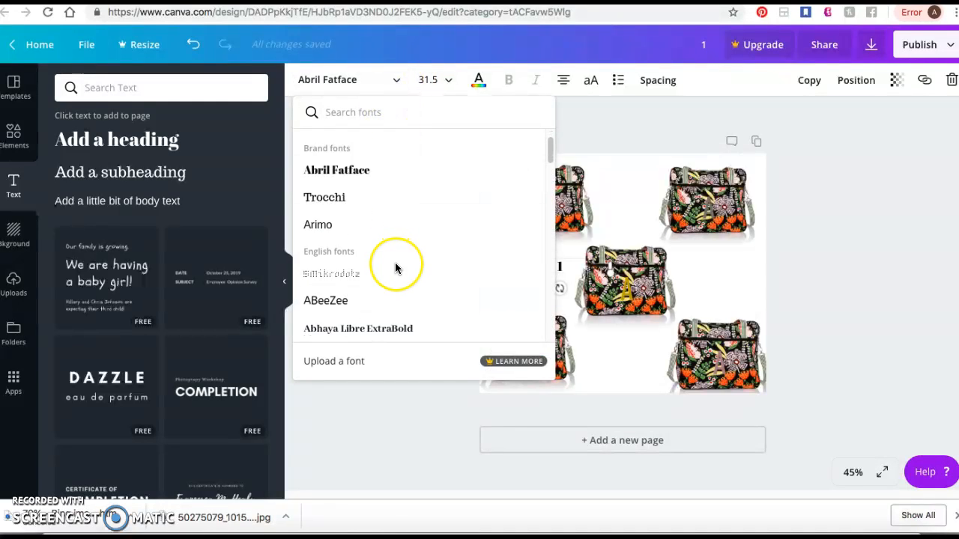
scroll(395, 268, "down", 5)
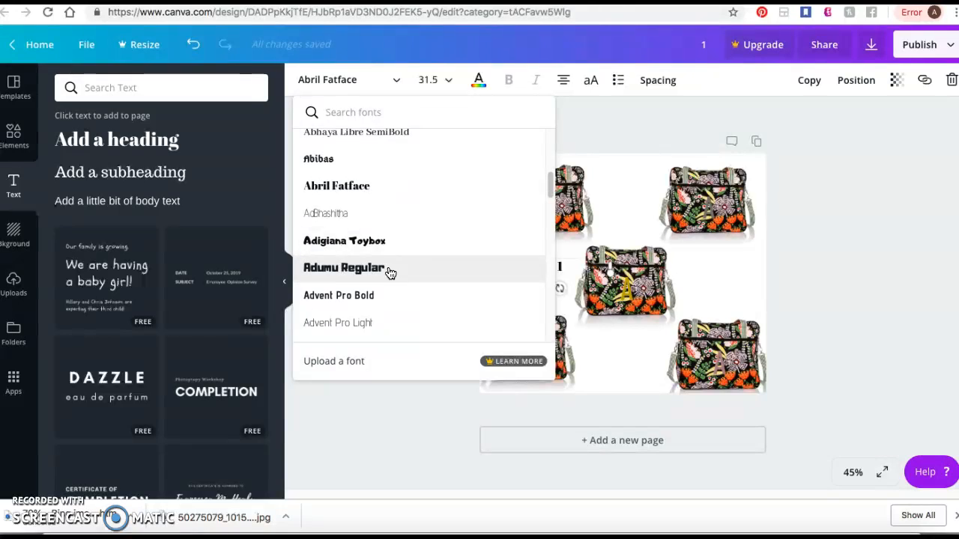
left_click(366, 277)
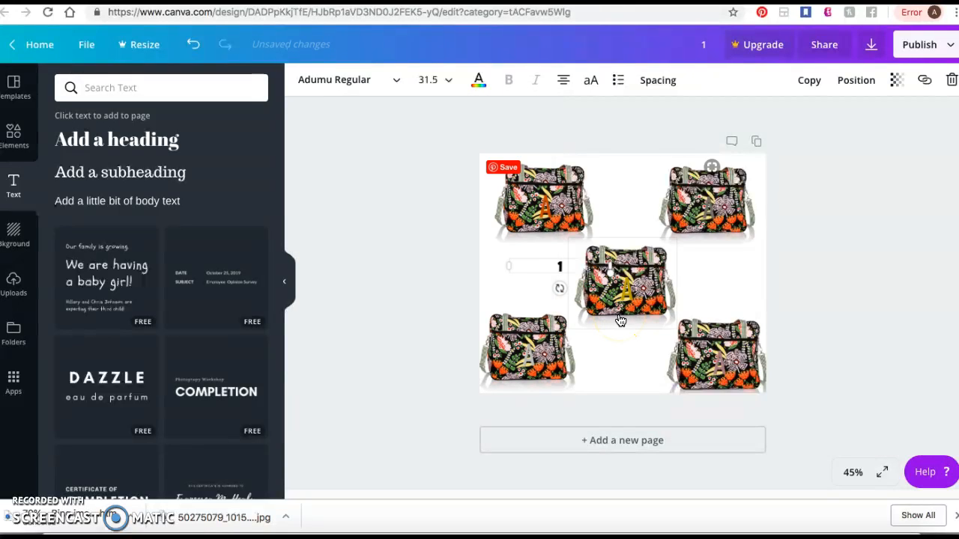
- Increase the font size of the number 1 to 48
left_click(523, 88)
left_click(448, 81)
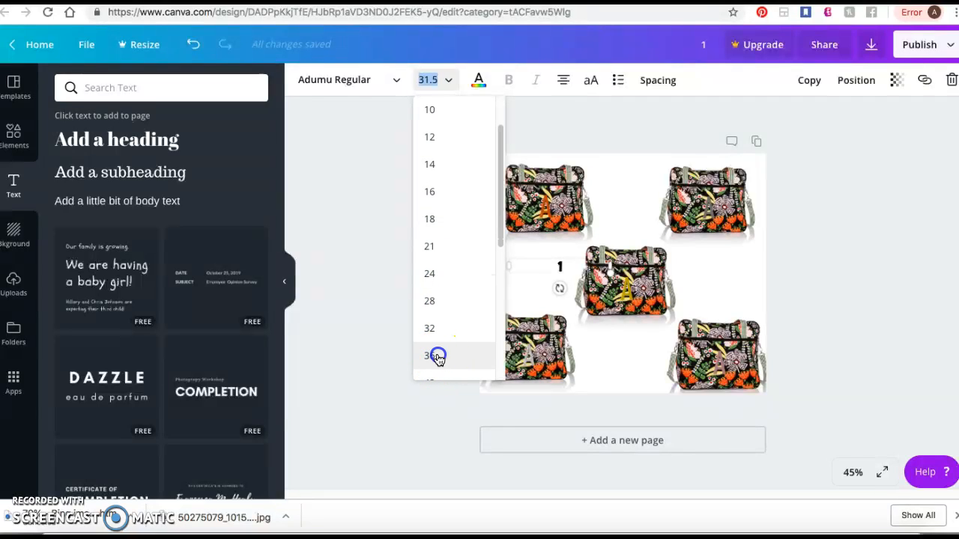
left_click(436, 358)
left_click(446, 80)
scroll(450, 285, "down", 2)
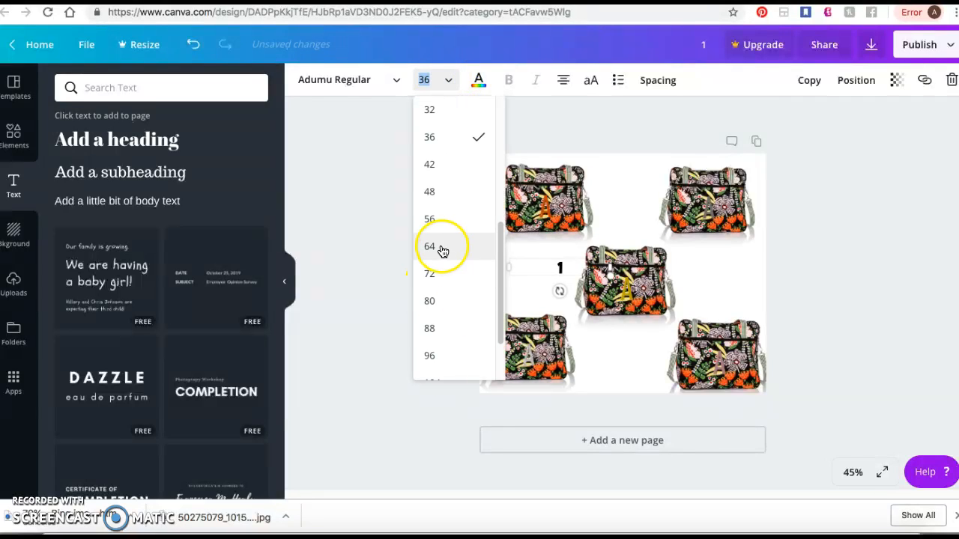
left_click(441, 187)
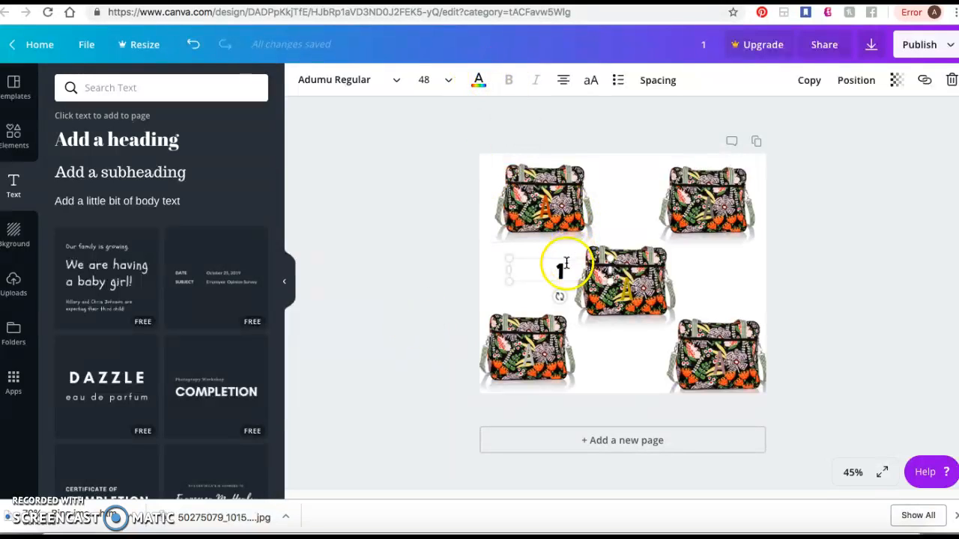
left_click(479, 80)
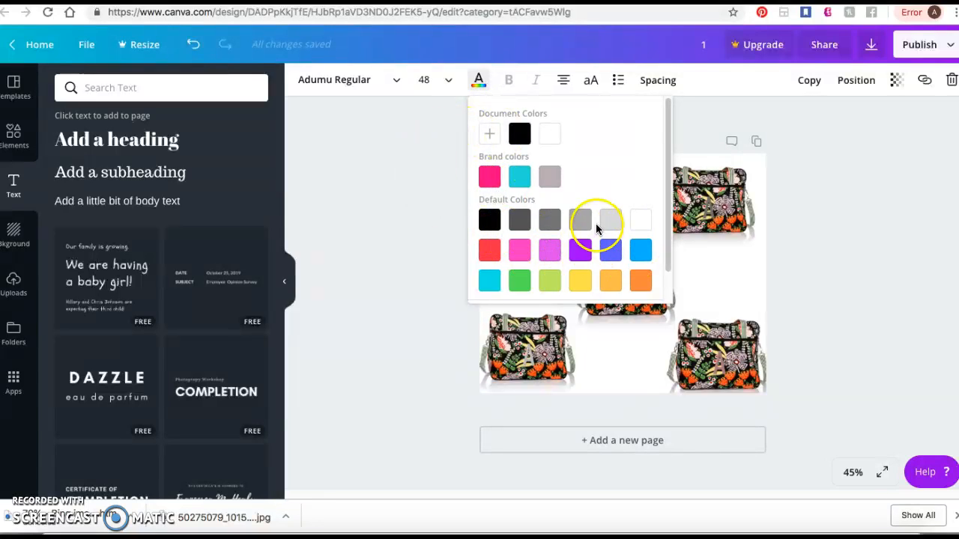
scroll(595, 225, "down", 1)
scroll(578, 217, "up", 1)
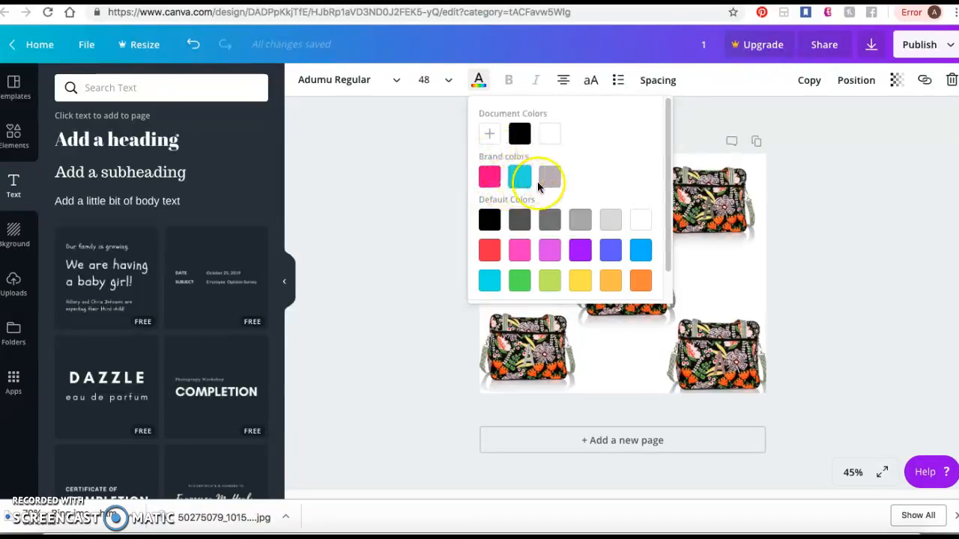
left_click(407, 207)
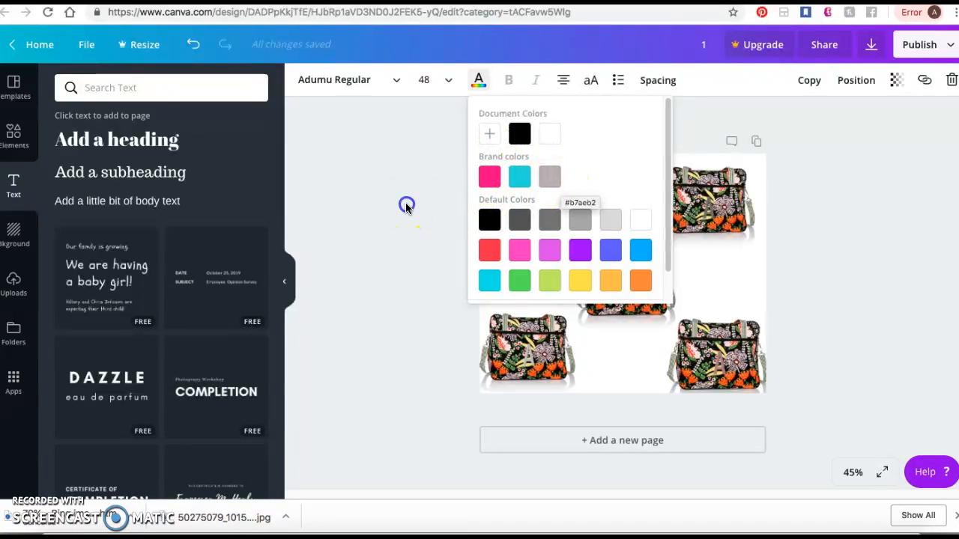
- Move the number 1 beside the upper-left bag, and duplicate it as a number 2 beside the upper-right bag
left_click(564, 263)
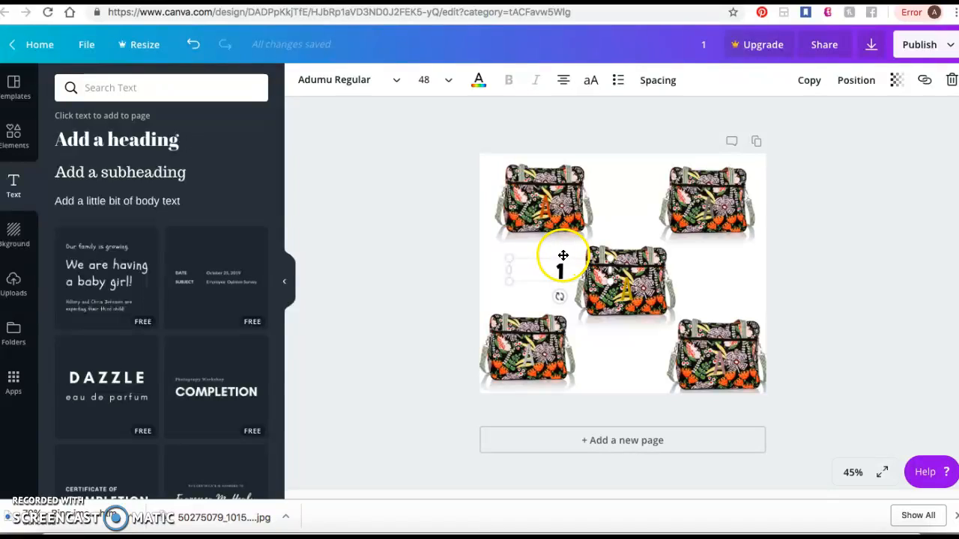
left_click_drag(562, 255, 498, 156)
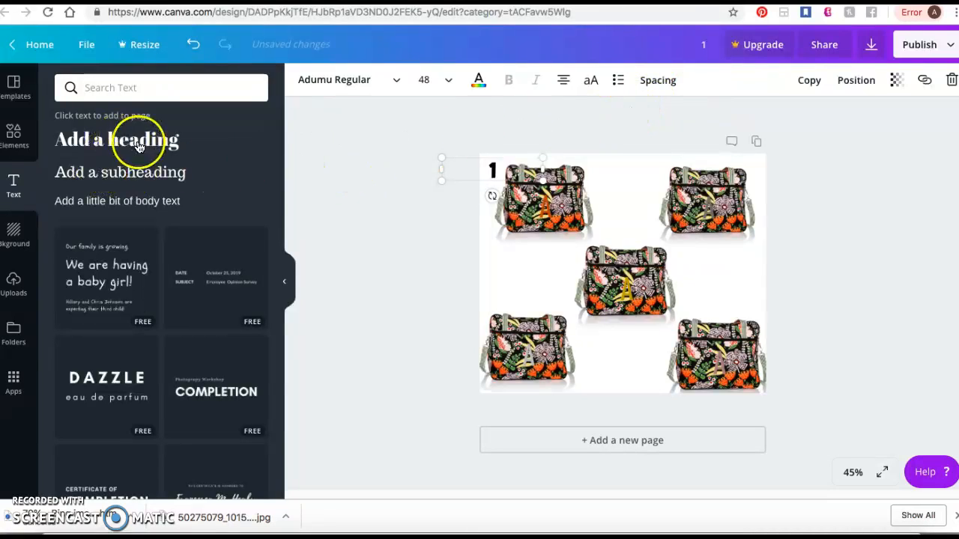
left_click(809, 80)
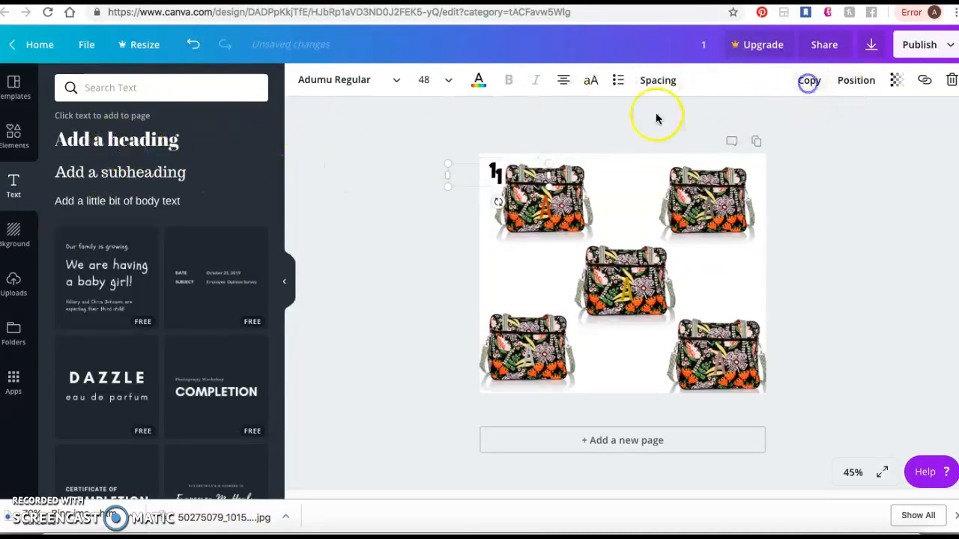
left_click_drag(505, 171, 660, 170)
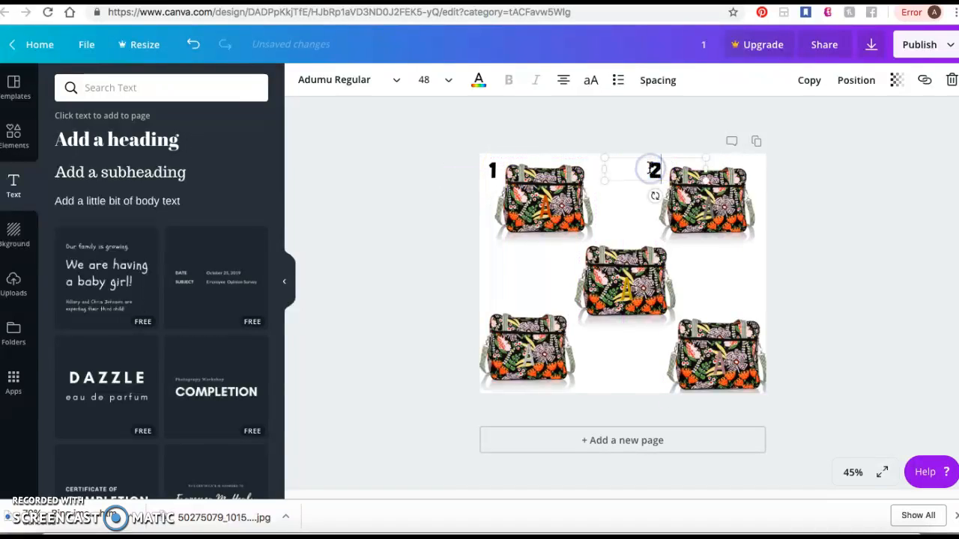
- Duplicate the number label twice, placing a 3 beside the centre bag and a 4 above the lower-left bag
left_click(810, 84)
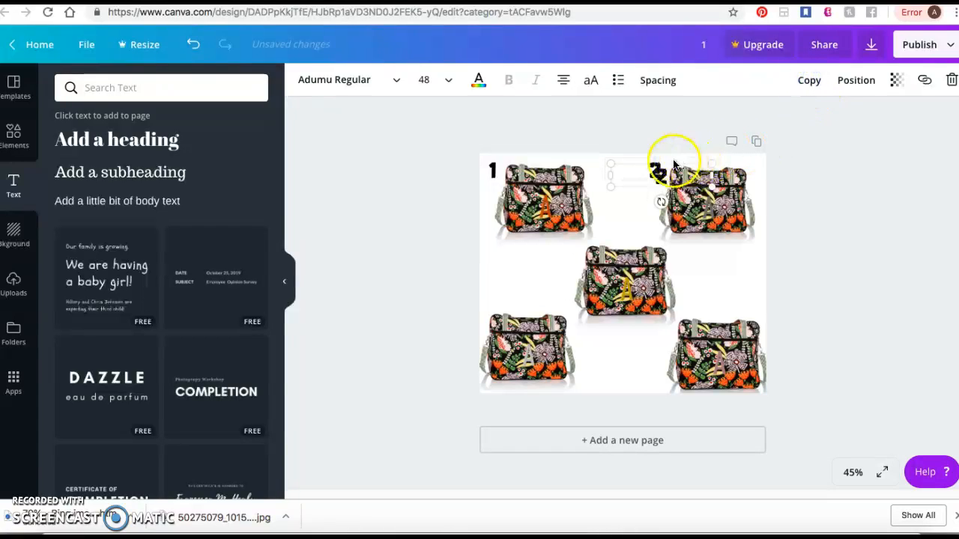
left_click_drag(673, 165, 576, 259)
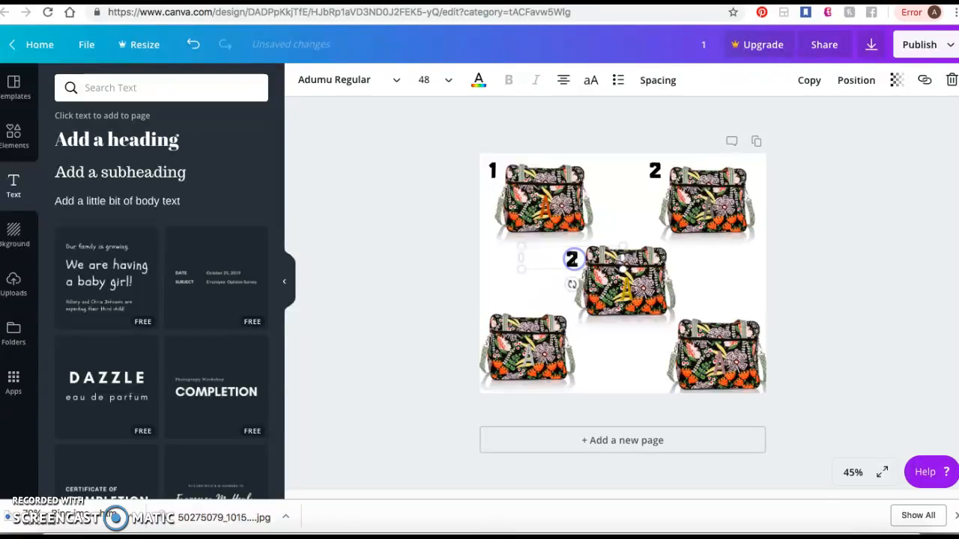
type("3")
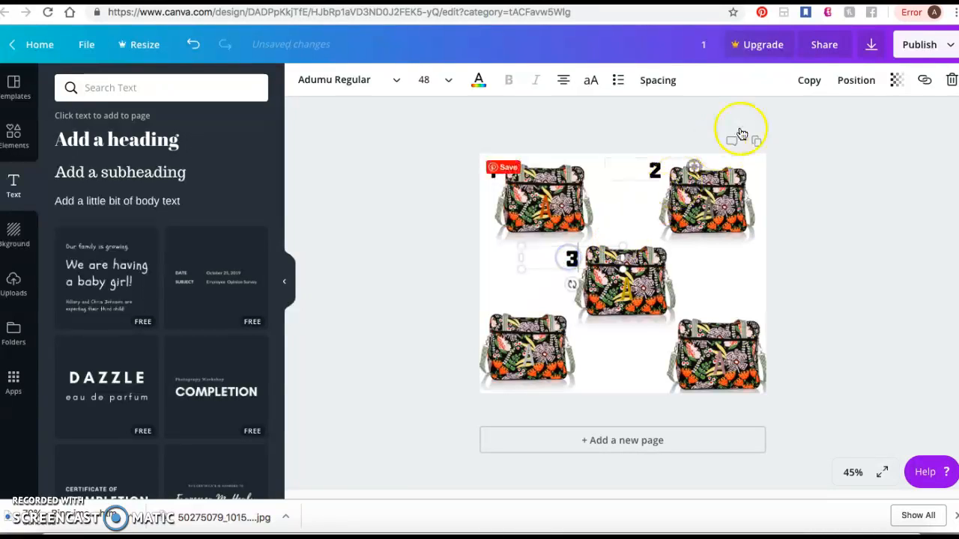
left_click(809, 80)
left_click_drag(564, 265, 477, 310)
type("4")
- Duplicate the number 4, place the copy above the lower-right bag and change it to 5
left_click(809, 81)
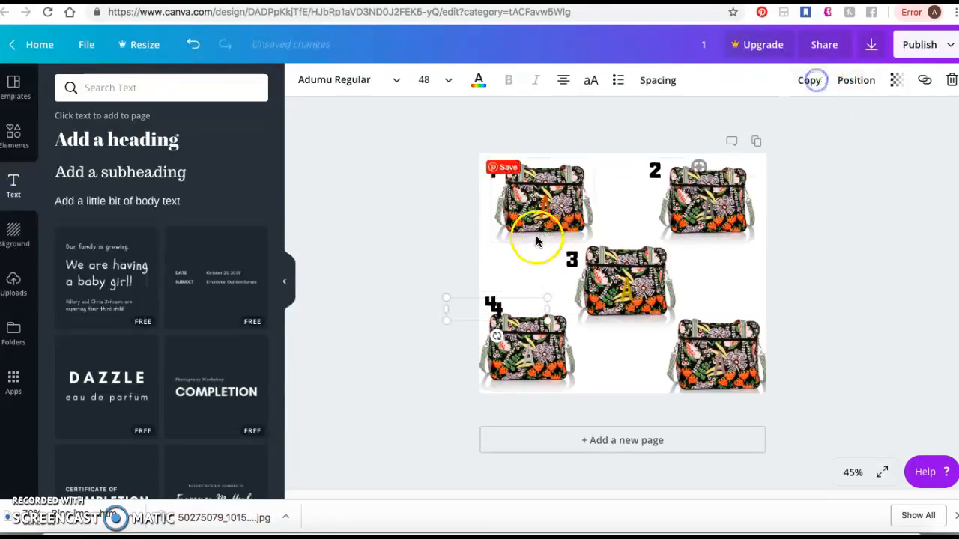
left_click_drag(516, 302, 763, 306)
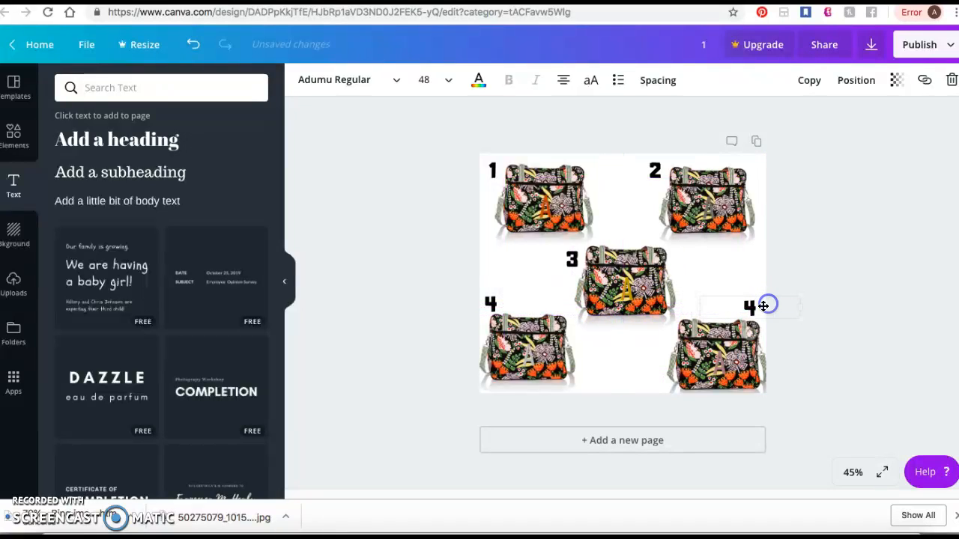
left_click(847, 326)
- Shift the silver-A bag in the lower-left corner slightly down and enlarge it a little
left_click_drag(544, 350, 544, 358)
left_click(722, 356)
left_click(546, 337)
left_click_drag(578, 314, 582, 309)
left_click(409, 302)
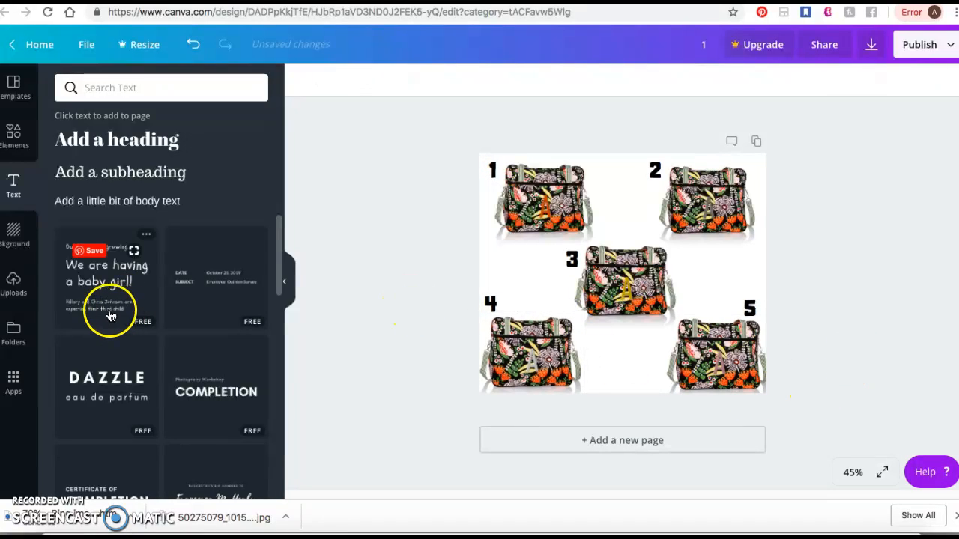
- Find the starfish website logo with the transparent background among the uploaded images and add it to the design
left_click(15, 285)
scroll(213, 281, "down", 20)
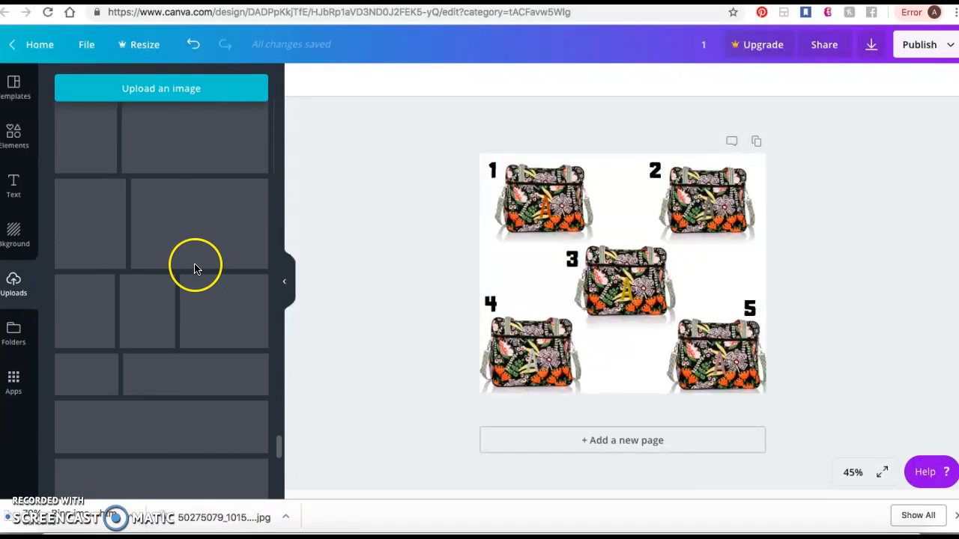
scroll(193, 269, "down", 5)
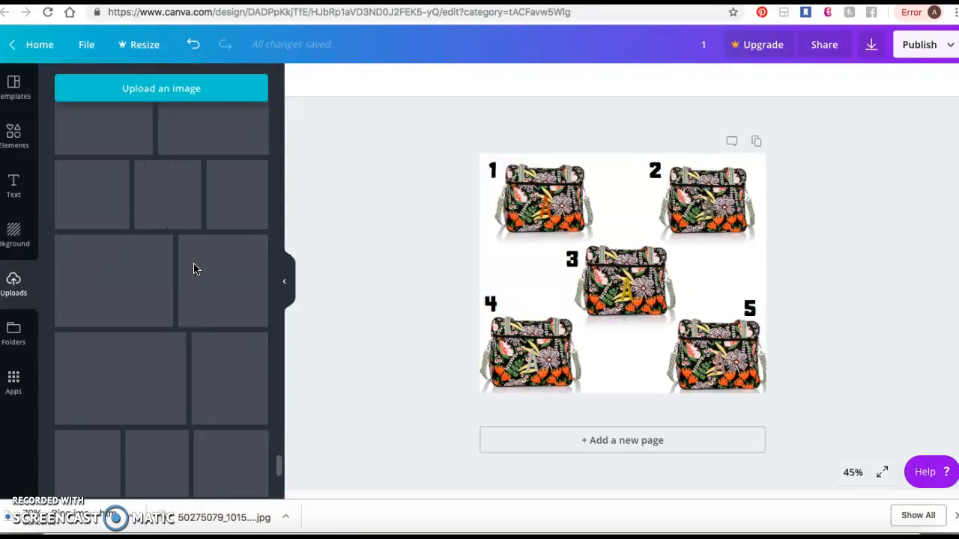
scroll(194, 269, "down", 6)
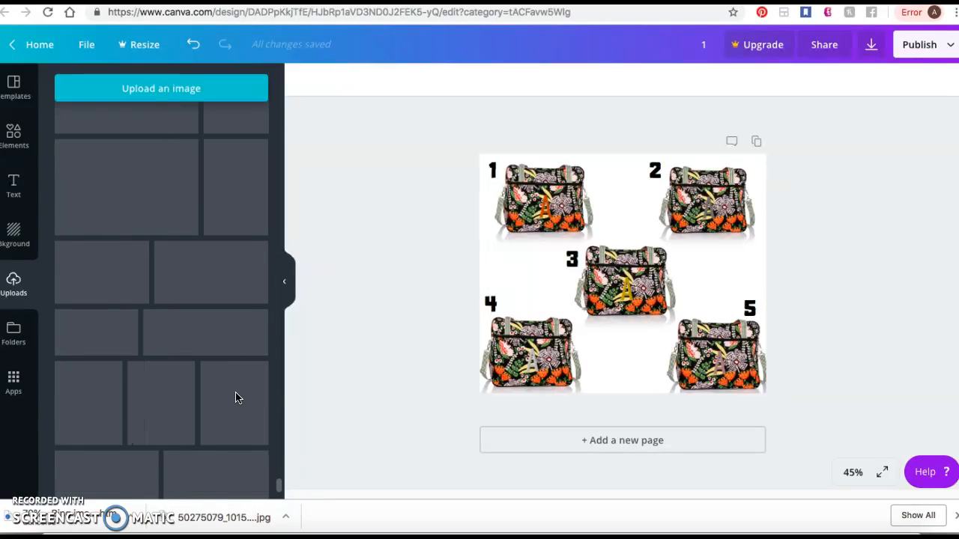
scroll(220, 405, "down", 10)
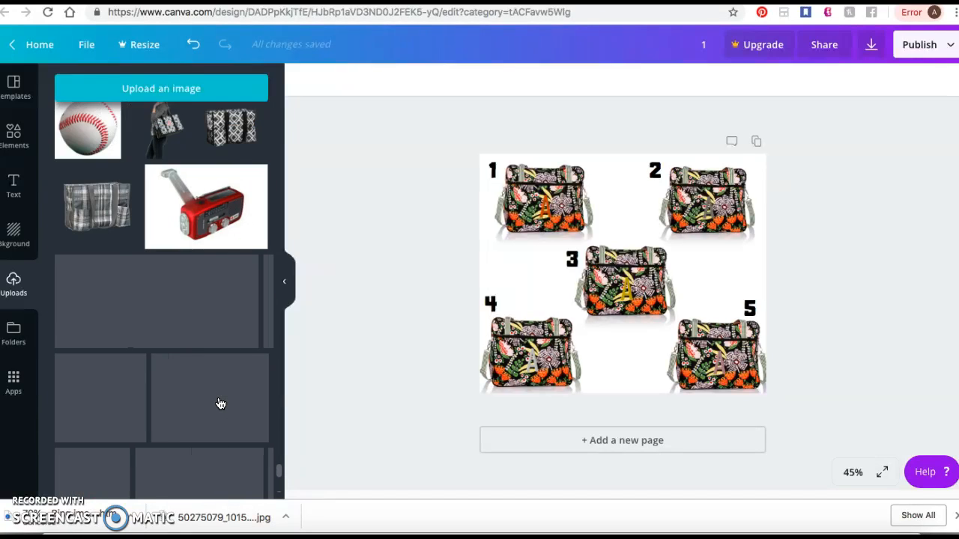
scroll(220, 405, "down", 10)
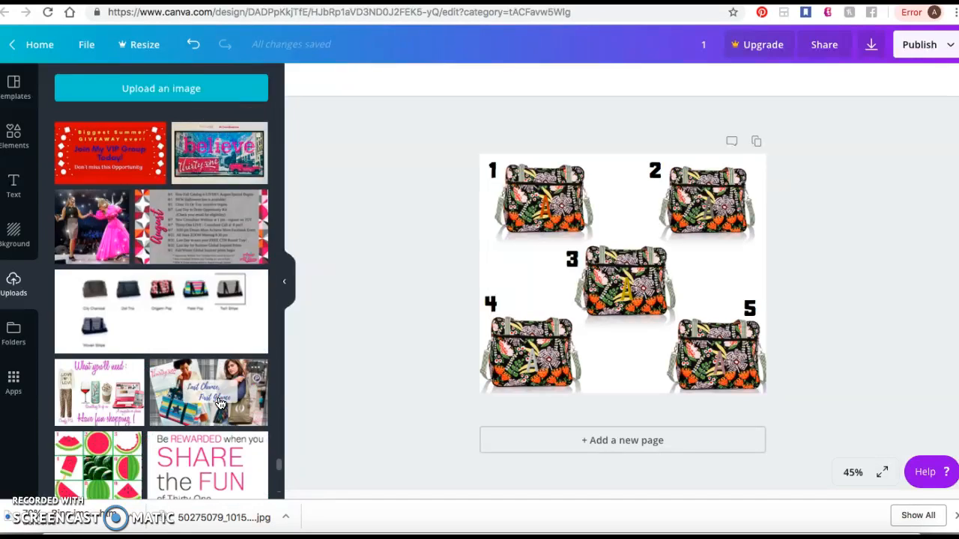
scroll(220, 402, "down", 10)
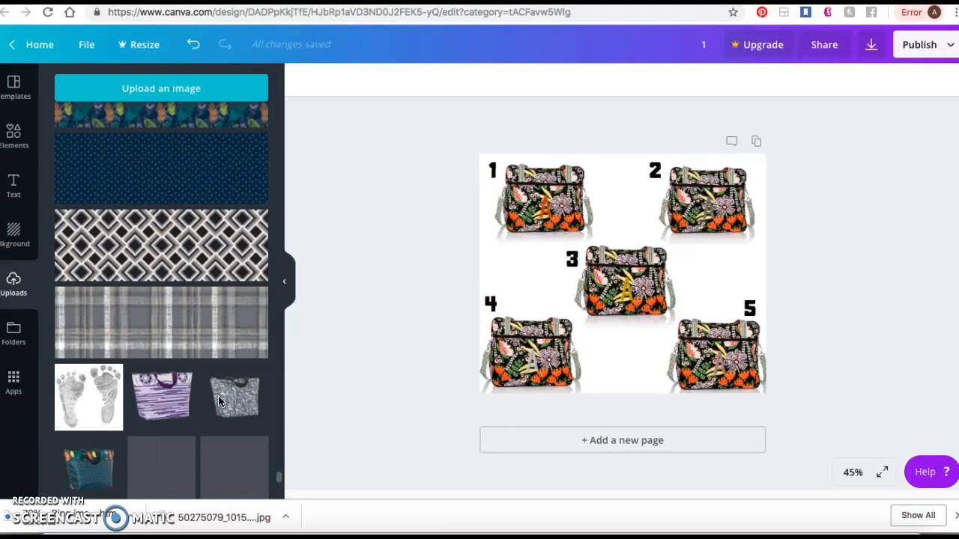
scroll(218, 403, "down", 10)
scroll(218, 401, "down", 10)
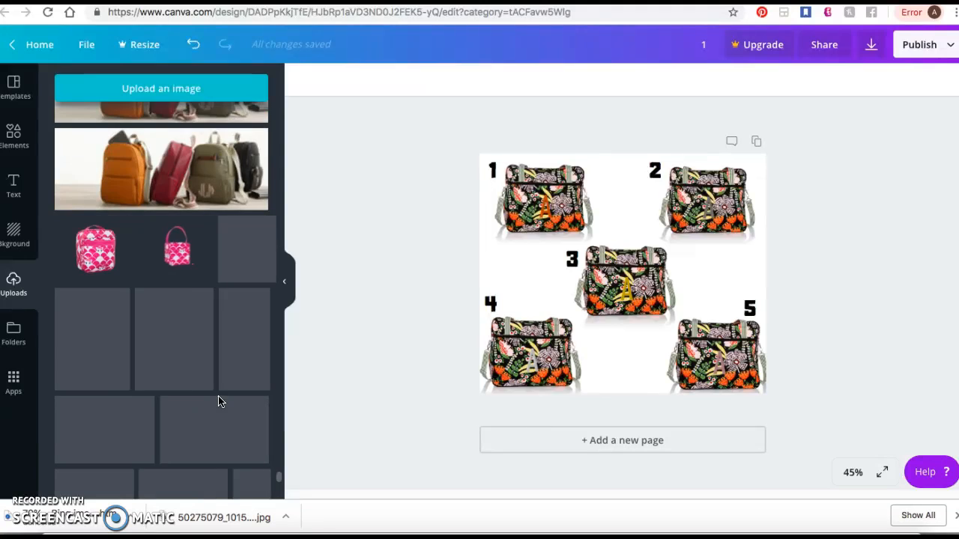
left_click(207, 381)
scroll(206, 381, "down", 10)
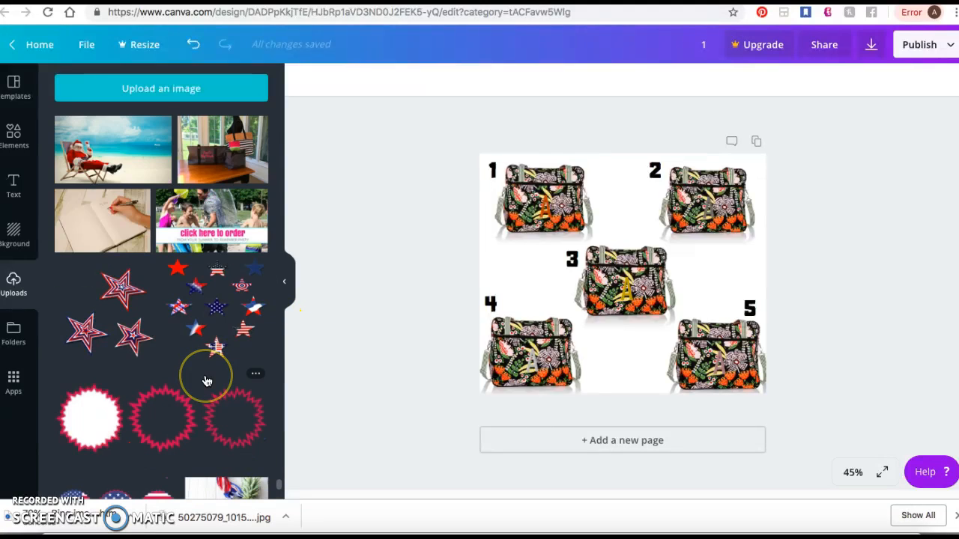
scroll(206, 380, "down", 10)
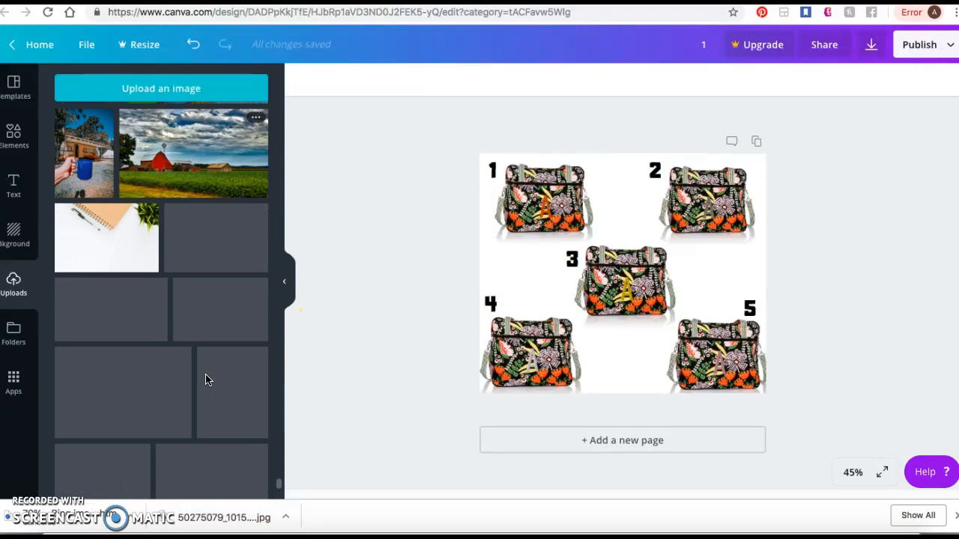
scroll(206, 380, "down", 10)
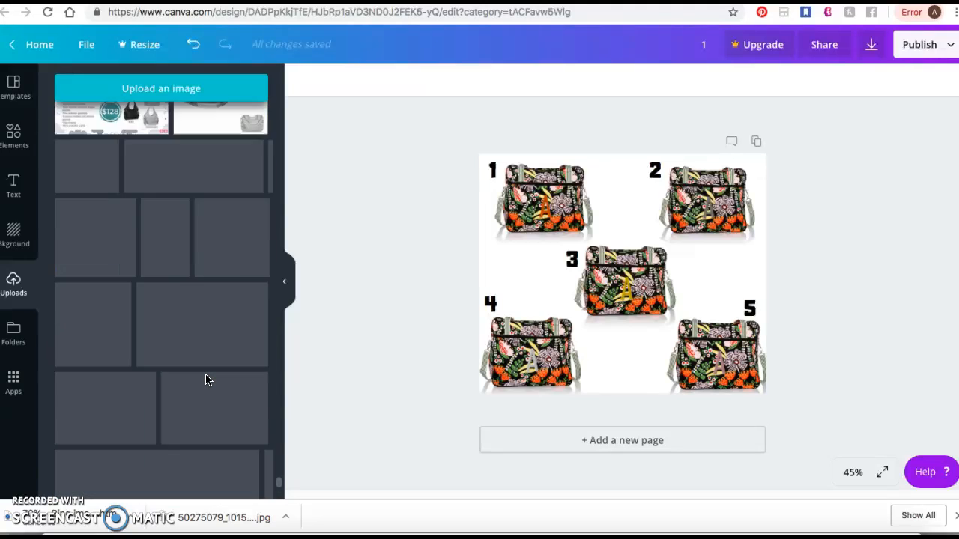
scroll(207, 380, "down", 10)
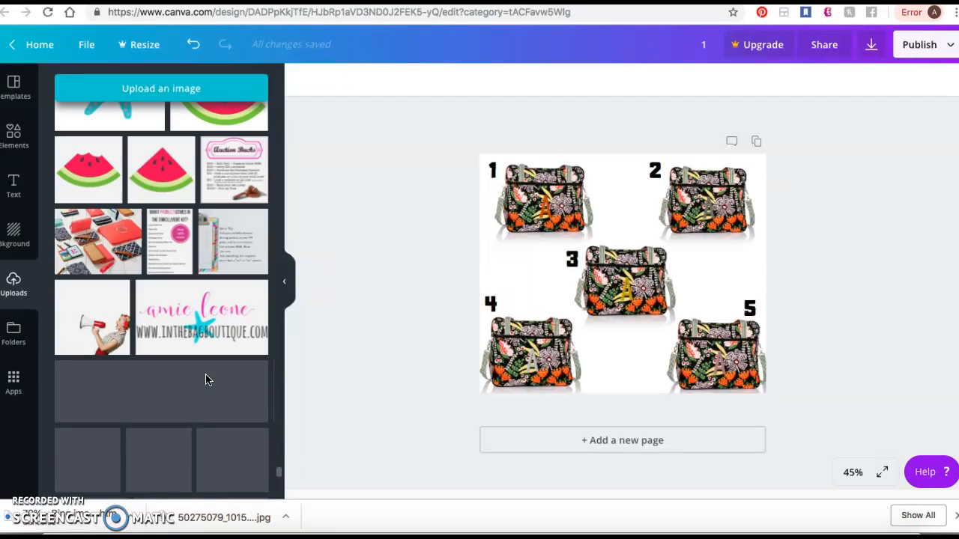
scroll(207, 381, "up", 1)
scroll(207, 381, "up", 2)
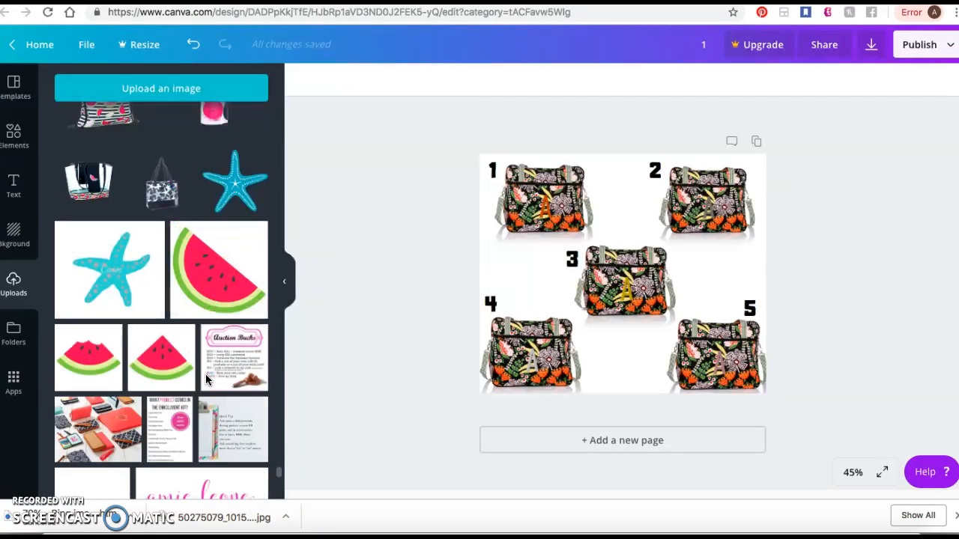
scroll(207, 381, "up", 5)
scroll(207, 380, "down", 10)
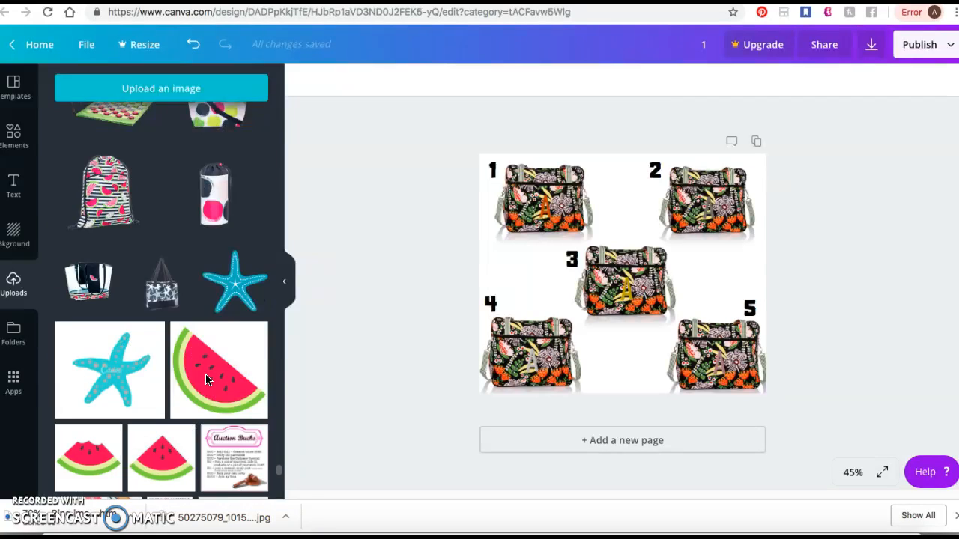
scroll(208, 380, "down", 10)
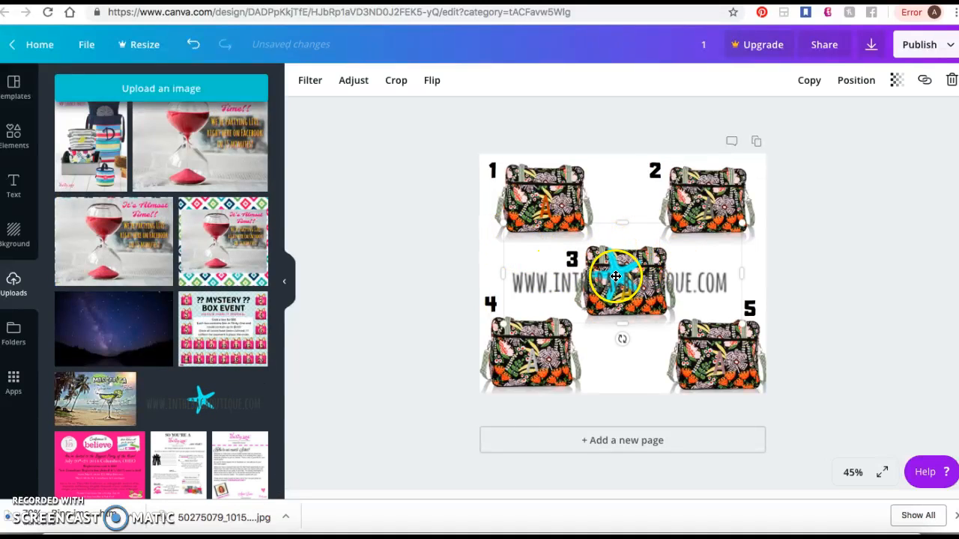
- Shrink the starfish website logo to roughly the centre bag's width and place it just beneath that bag
left_click_drag(536, 245, 628, 316)
left_click(627, 350)
left_click(853, 323)
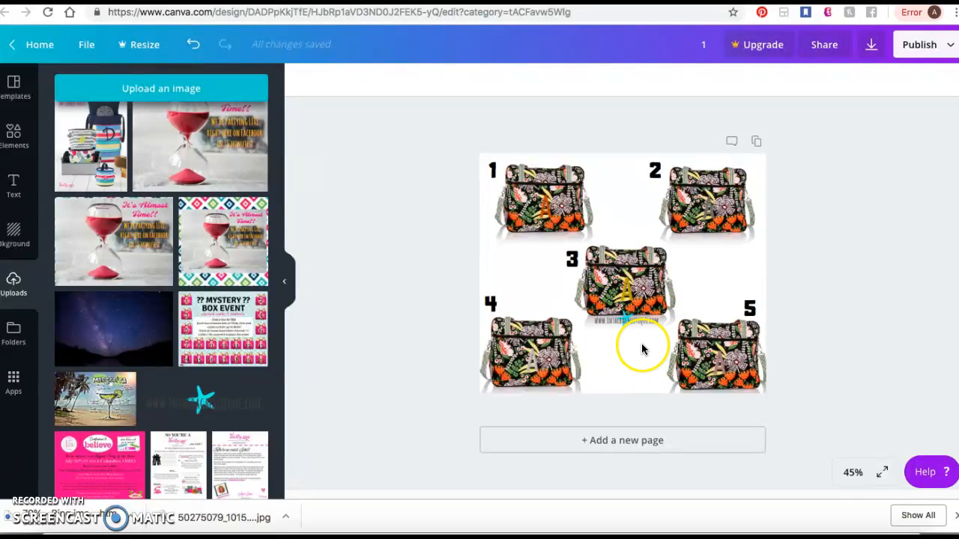
left_click(617, 319)
left_click_drag(592, 332, 631, 320)
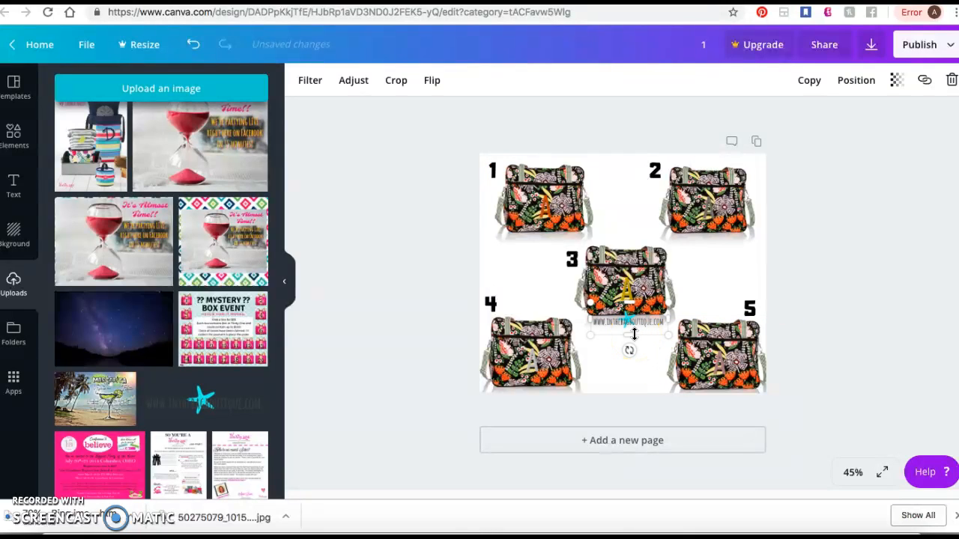
left_click(830, 249)
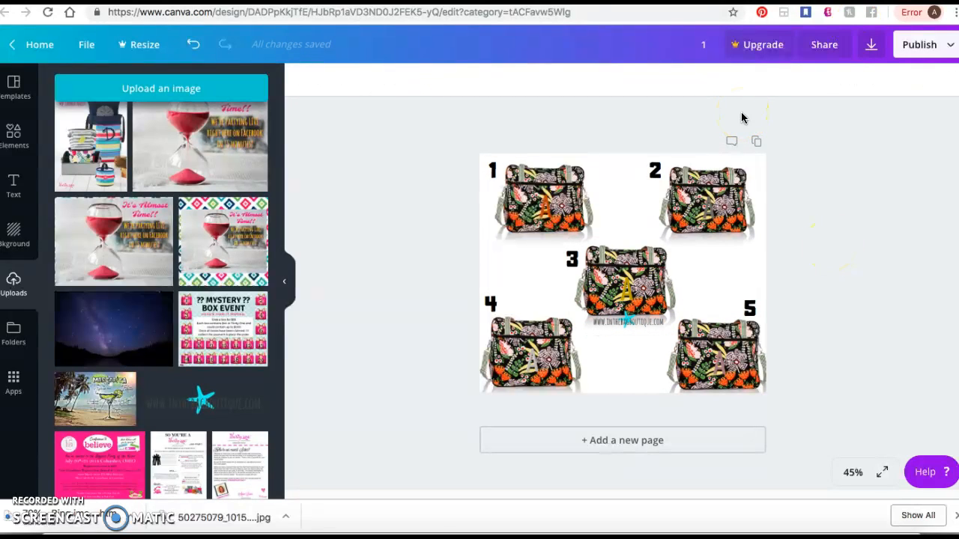
- Download the design with PNG as the file type and decline the Canva for Work upgrade offer
left_click(869, 47)
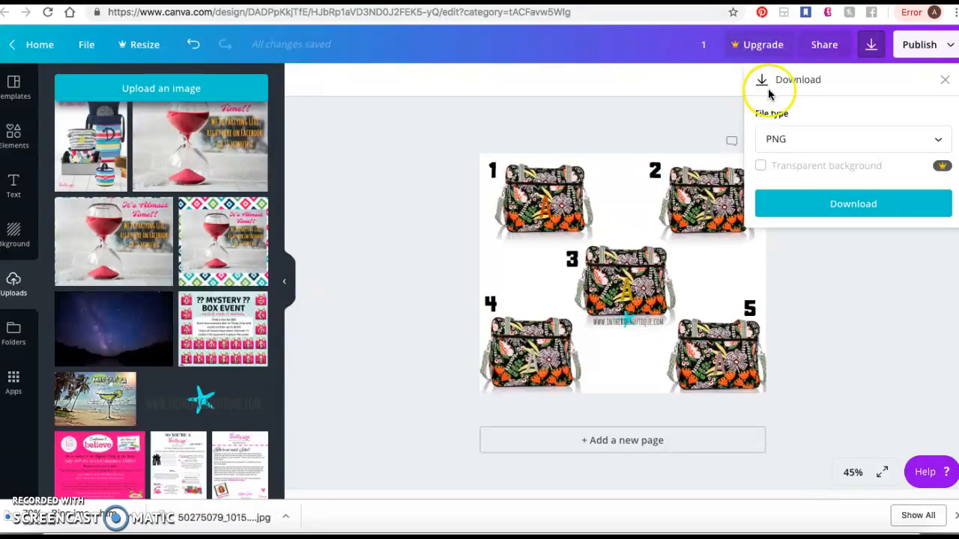
left_click(872, 142)
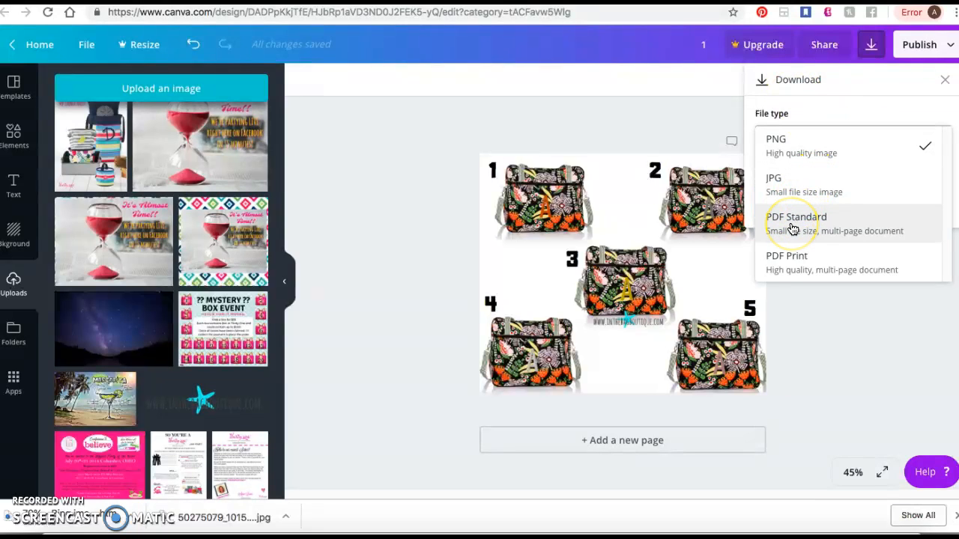
left_click(797, 199)
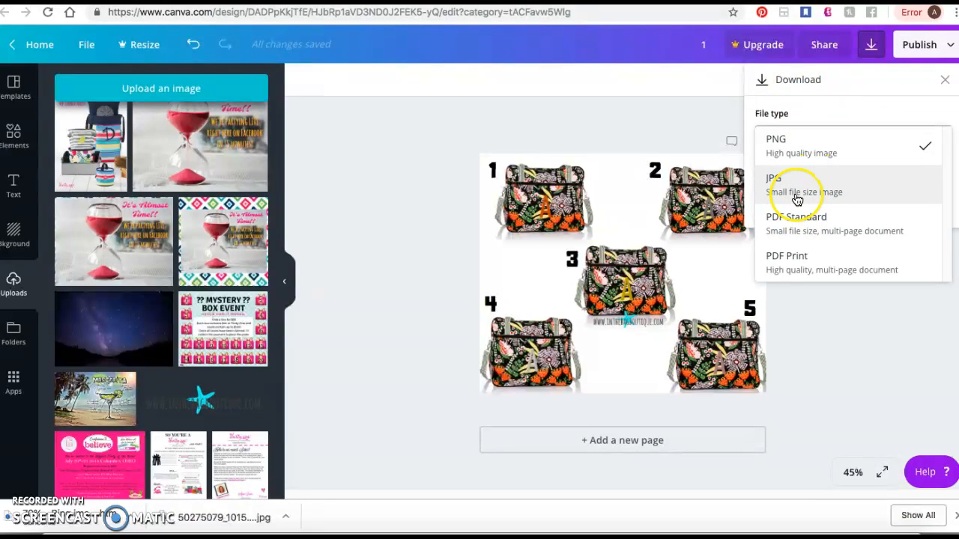
left_click(799, 151)
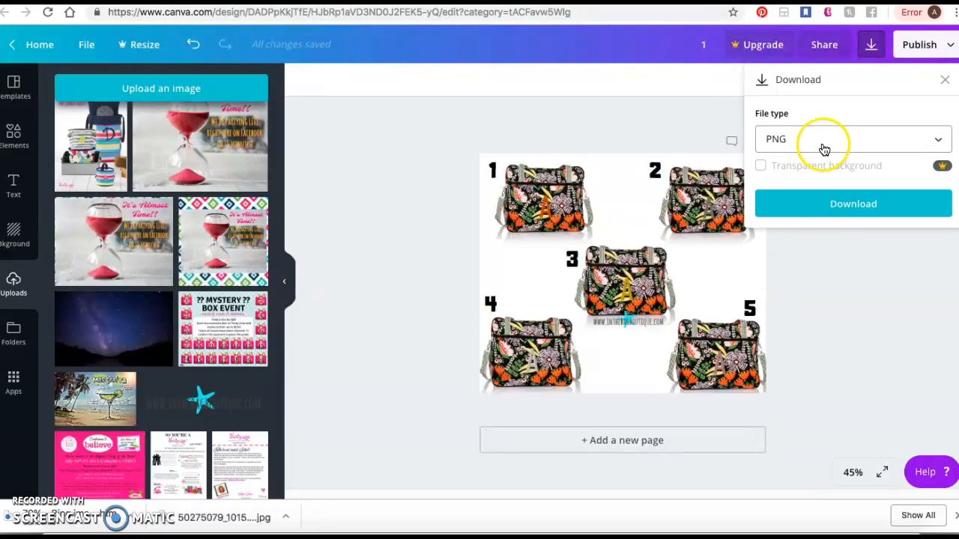
left_click(824, 150)
left_click(814, 146)
left_click(861, 206)
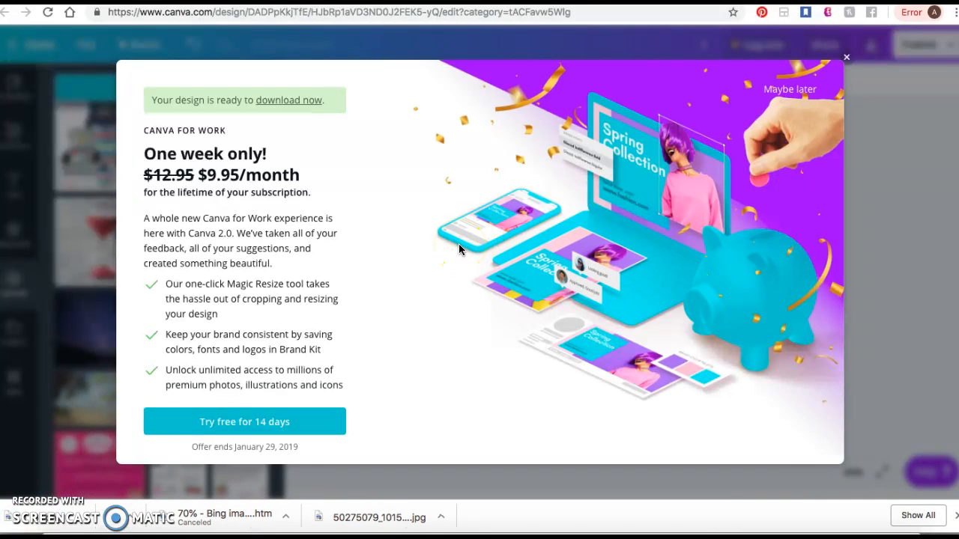
left_click(791, 88)
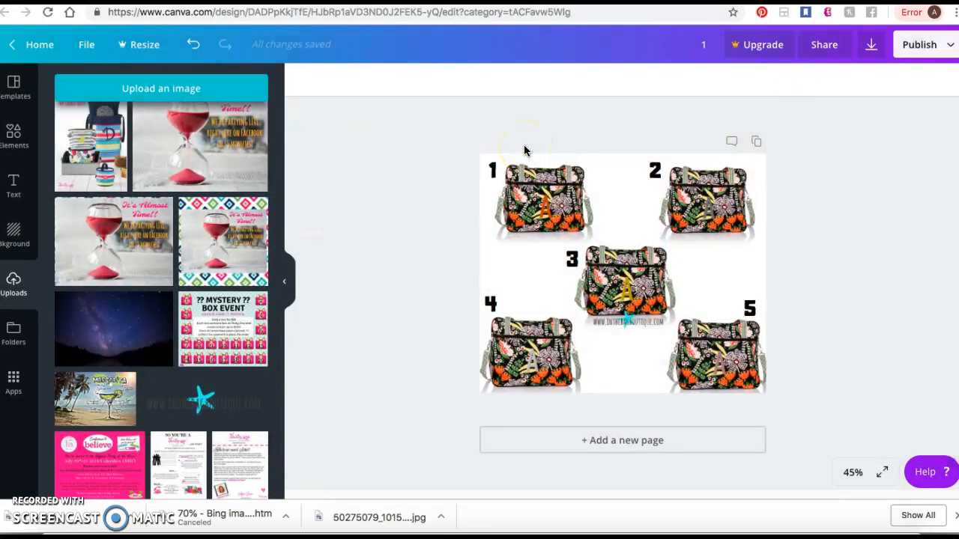
- Switch to the Canva home page, reload it and look for the new design under Your designs
left_click(815, 3)
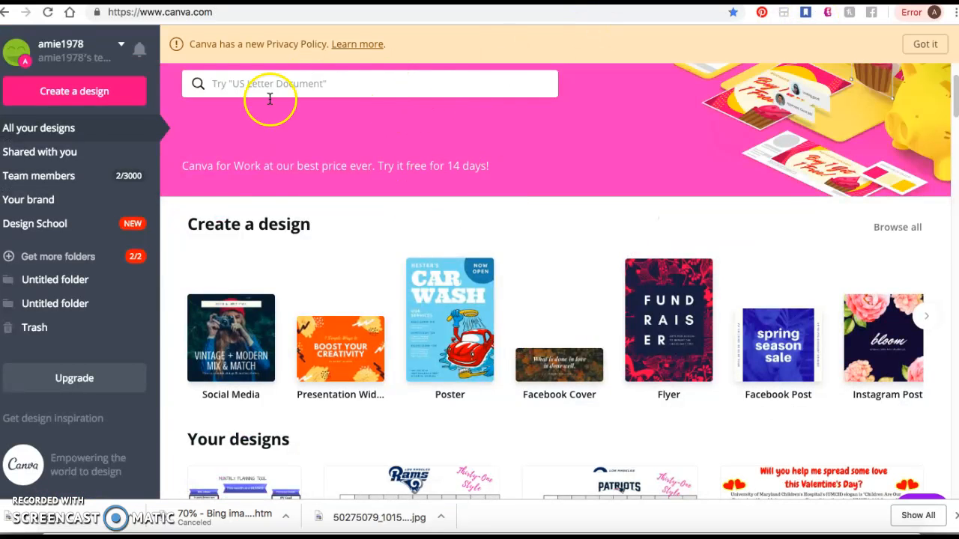
left_click(48, 12)
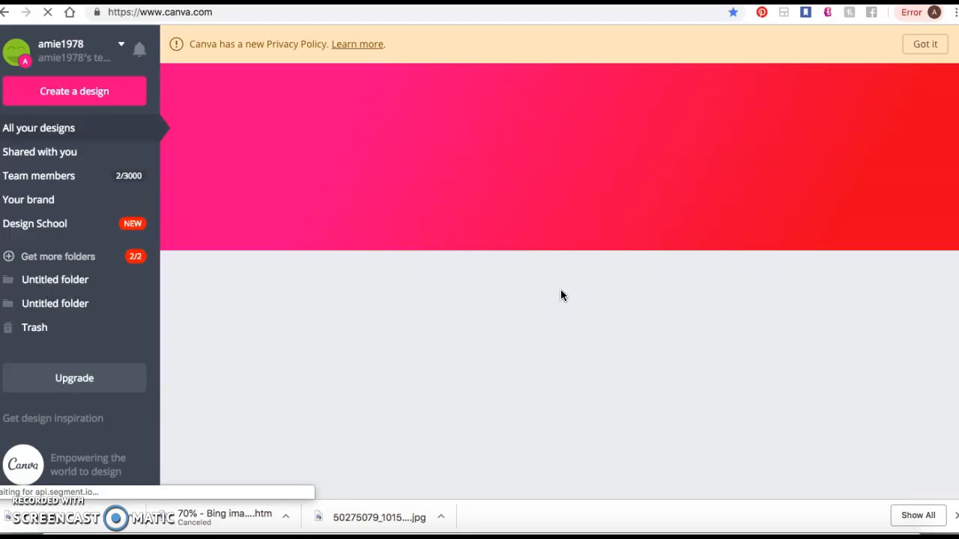
scroll(560, 295, "down", 3)
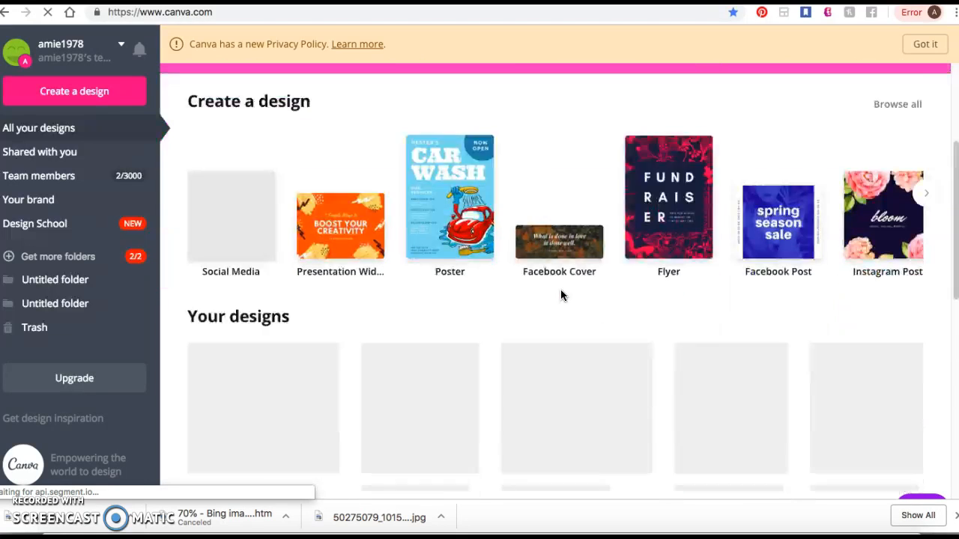
scroll(561, 296, "down", 2)
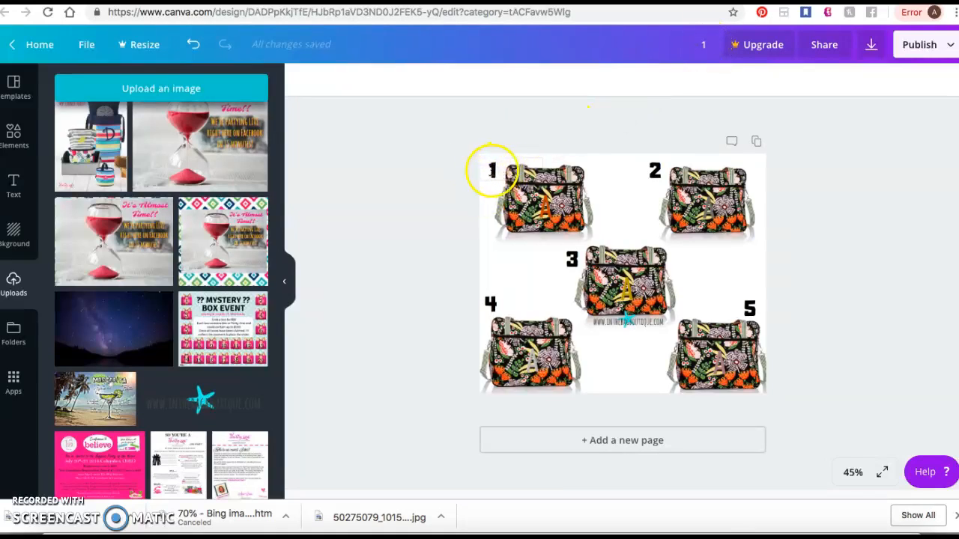
- Retitle the design "Away for the Weekender" and download it again as a PNG
left_click(705, 50)
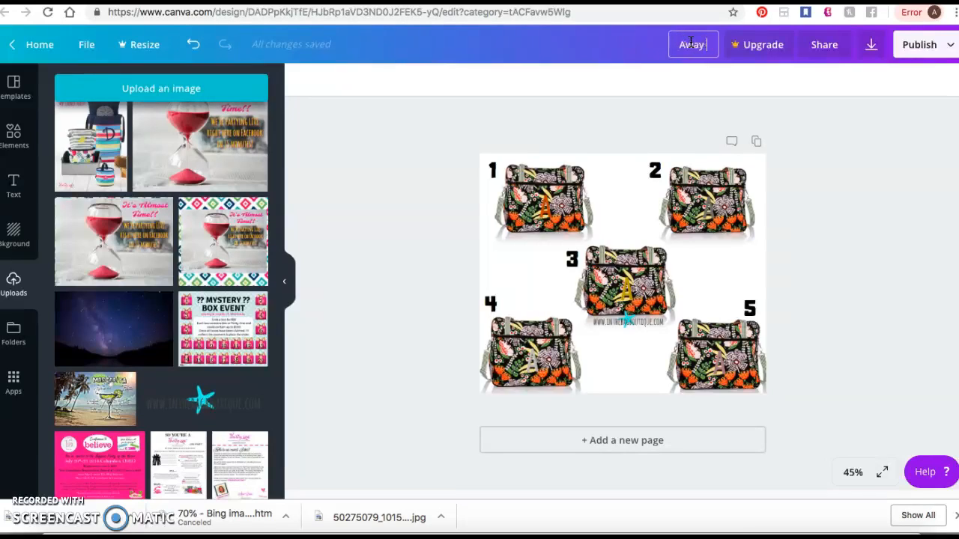
type("Away for hte Weekender")
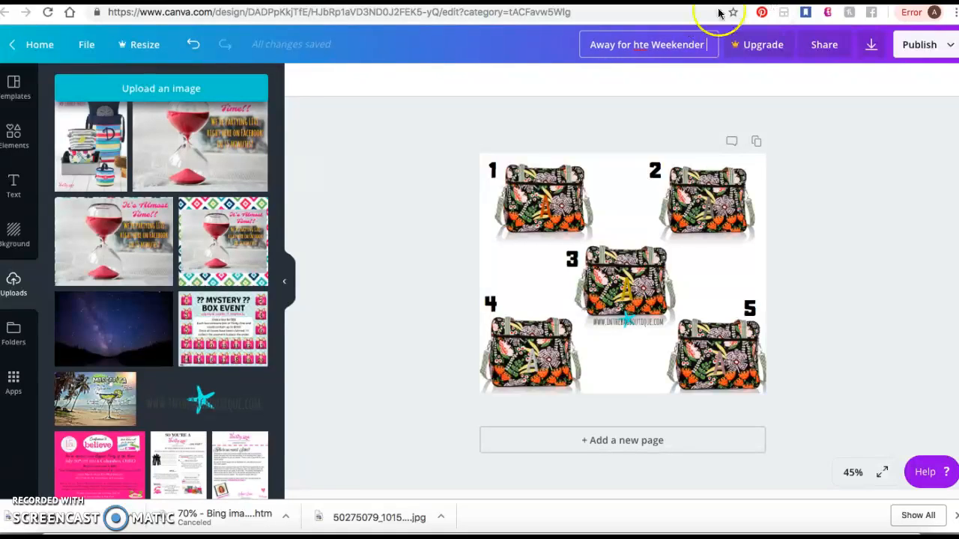
left_click(638, 44)
type("the")
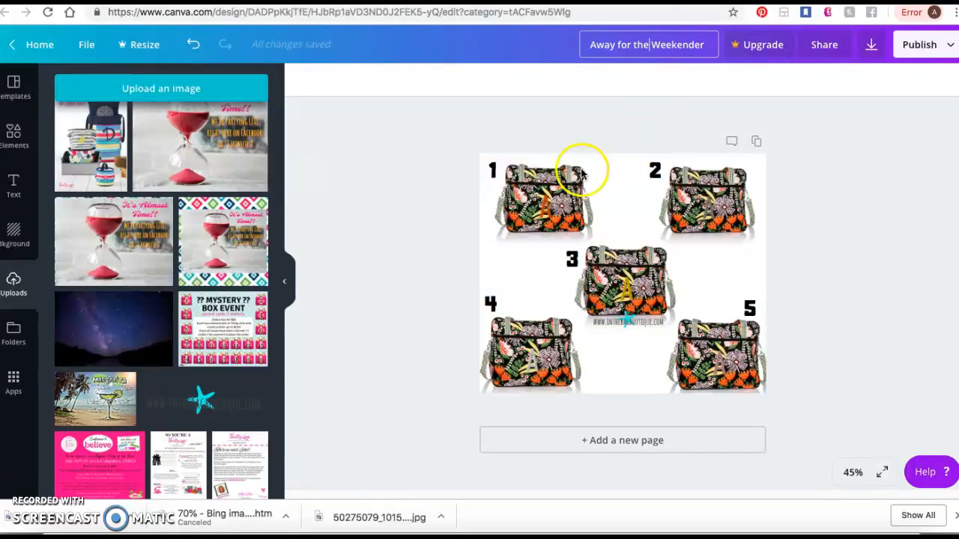
left_click(569, 207)
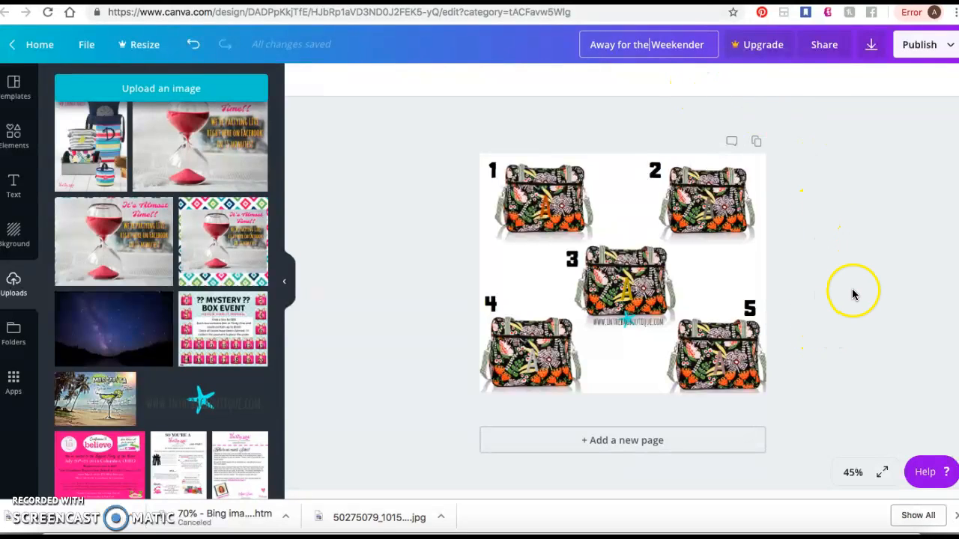
left_click(709, 47)
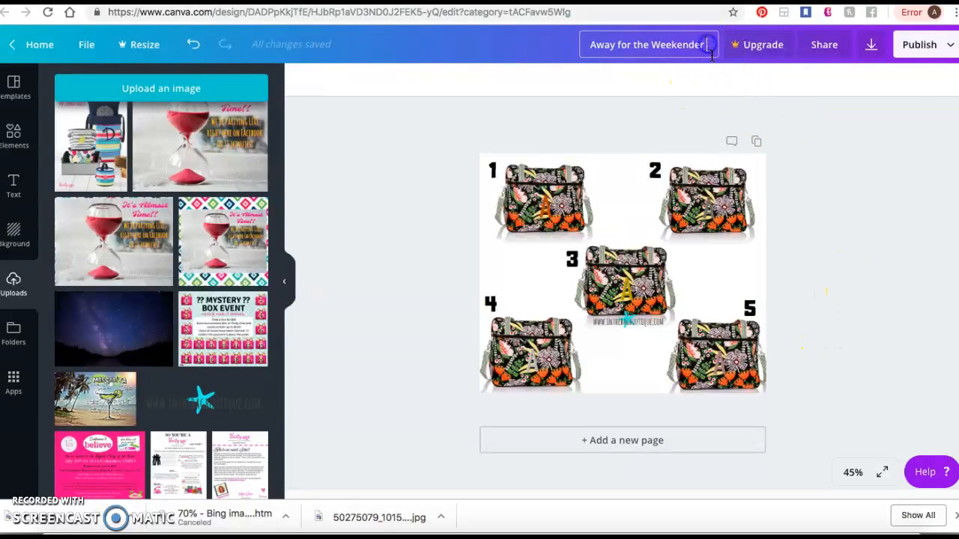
left_click(871, 45)
left_click(849, 206)
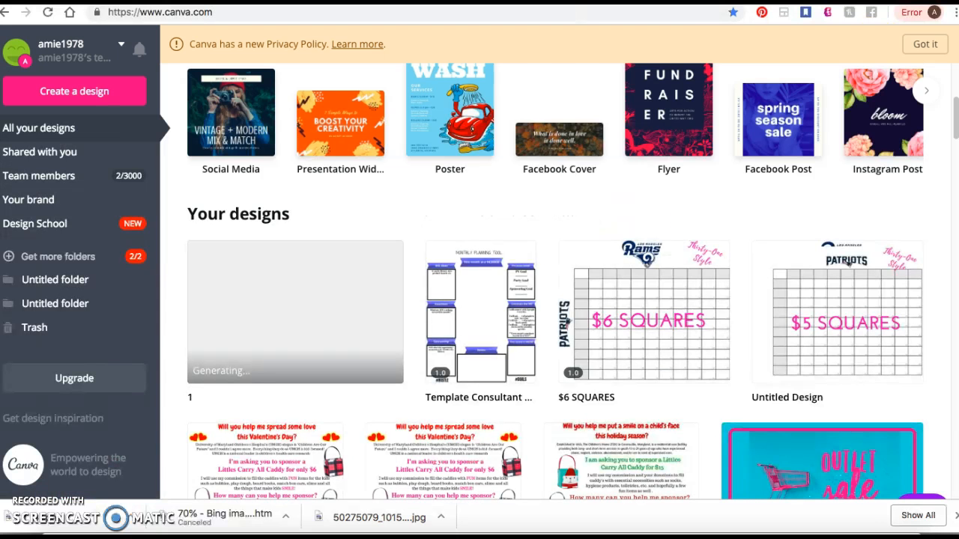
- Reload the Canva home page to check the design's title under Your designs, and decline the upgrade offer back in the editor
left_click(46, 15)
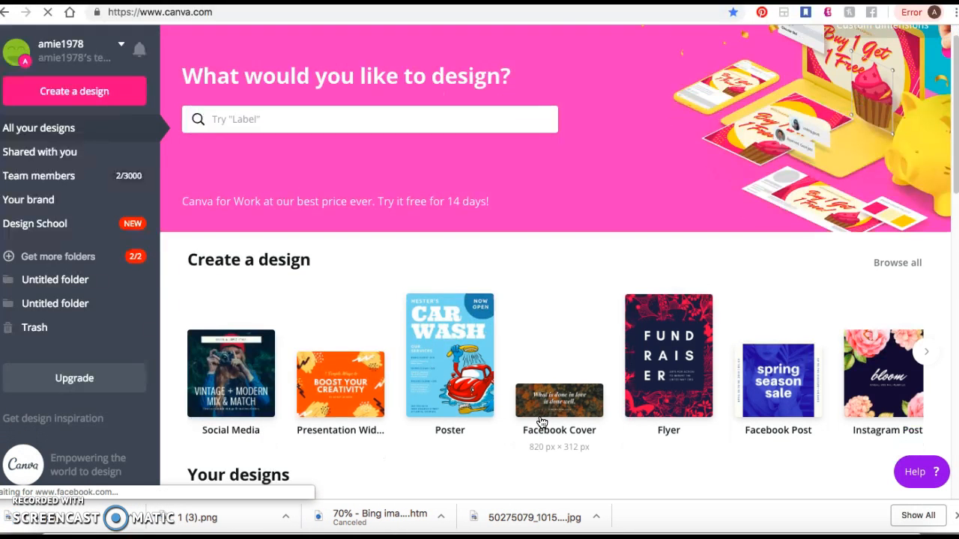
scroll(540, 424, "down", 7)
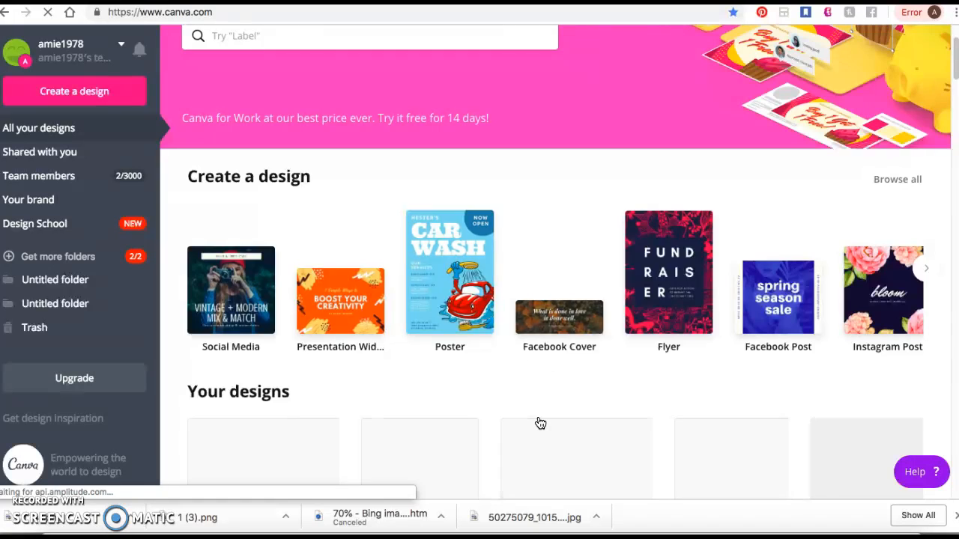
scroll(582, 327, "up", 4)
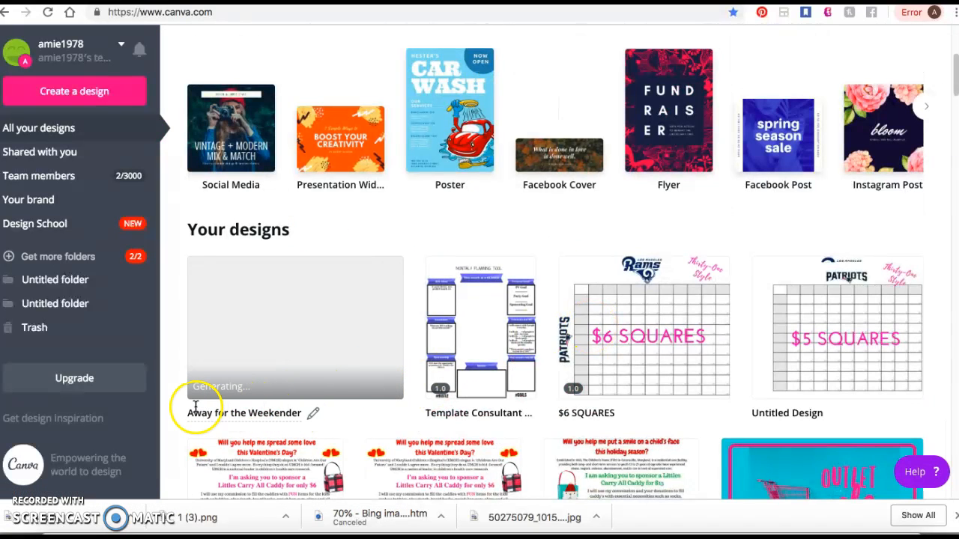
left_click(542, 299)
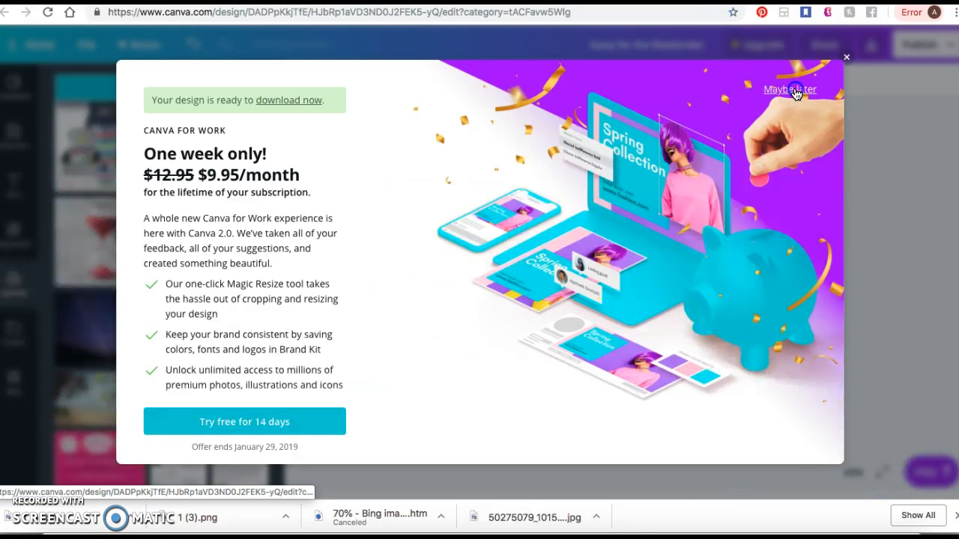
left_click(793, 89)
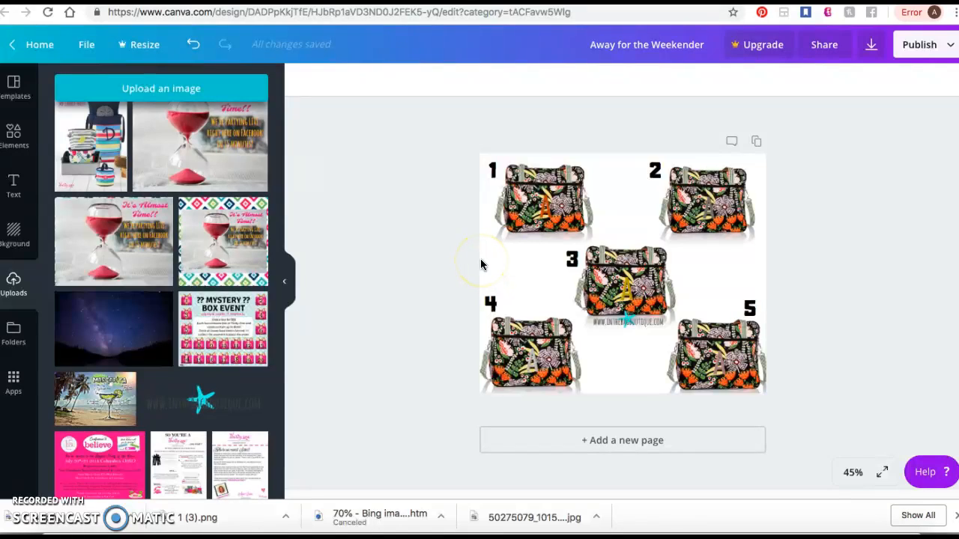